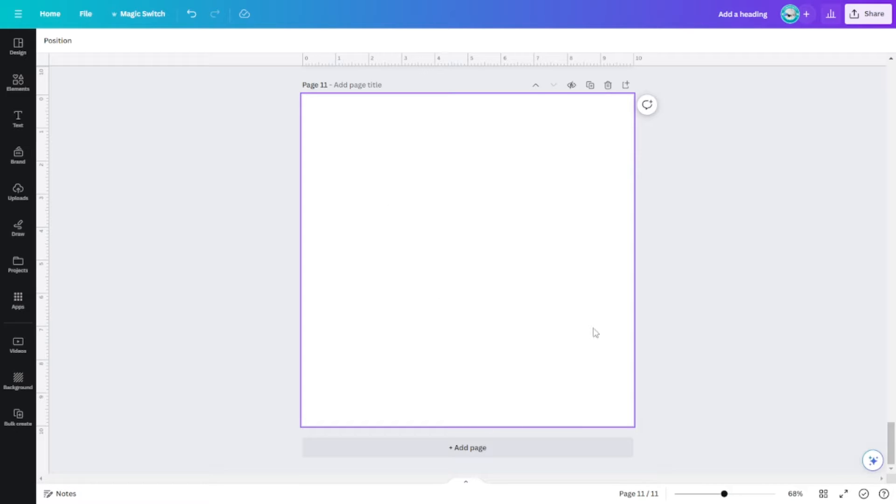
# Move the baby photo on page 1 slightly to the right, away from the number 3.
pyautogui.moveTo(892, 427); pyautogui.dragTo(882, 175)
pyautogui.scroll(10, 890, 268)
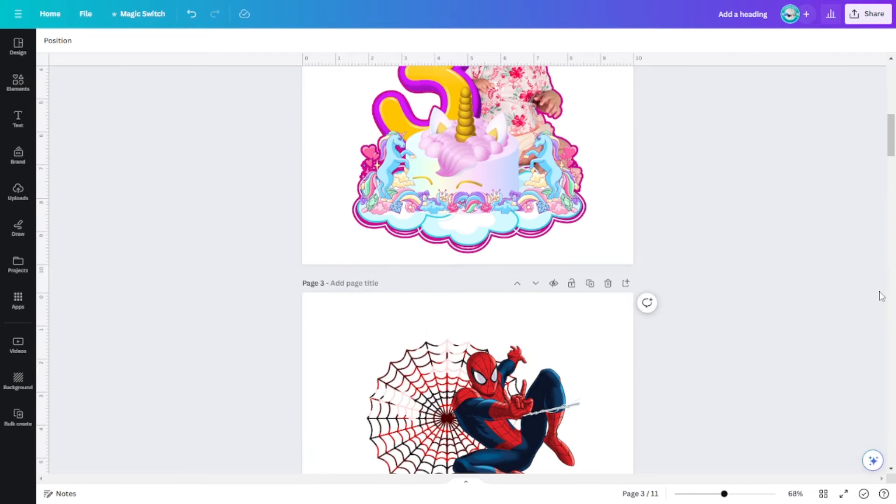
pyautogui.scroll(10, 810, 334)
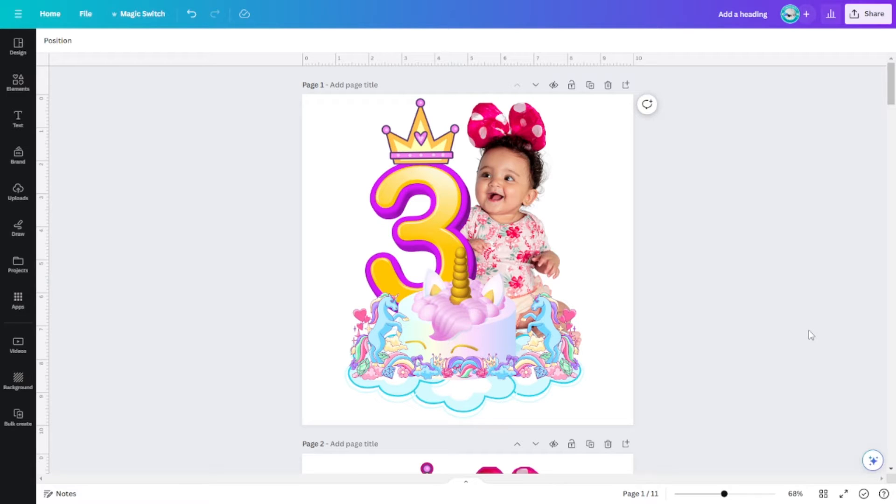
pyautogui.scroll(-1, 809, 331)
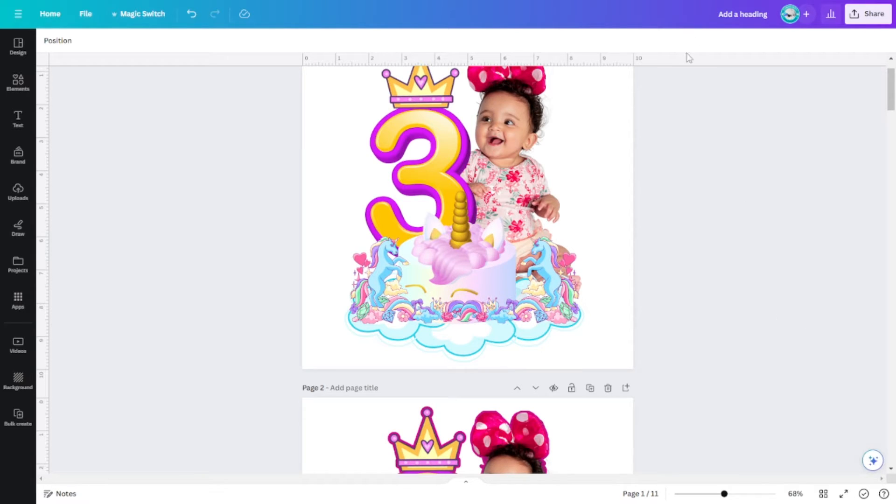
pyautogui.scroll(1, 736, 238)
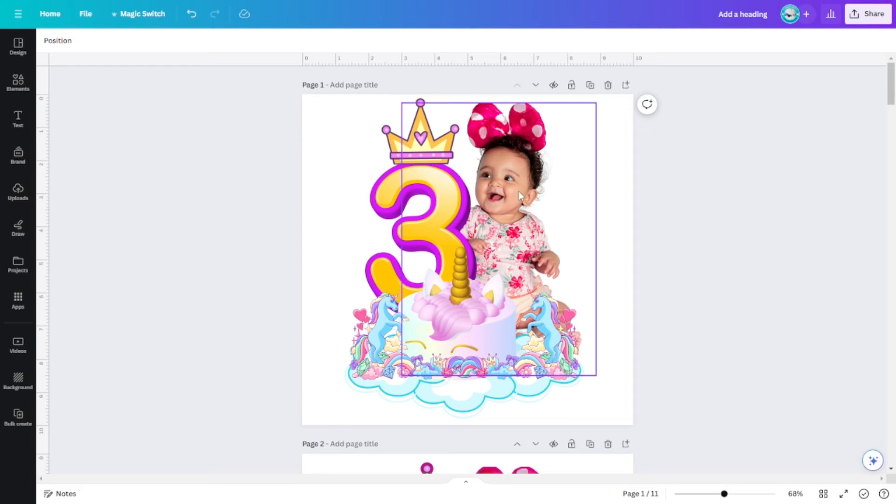
pyautogui.moveTo(521, 187)
pyautogui.mouseDown()
pyautogui.moveTo(532, 183)
pyautogui.moveTo(523, 182)
pyautogui.mouseUp()
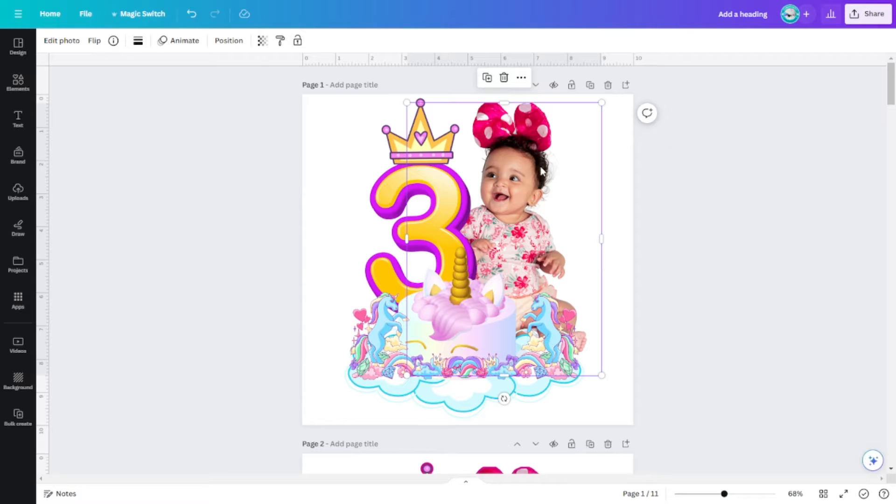
pyautogui.click(694, 241)
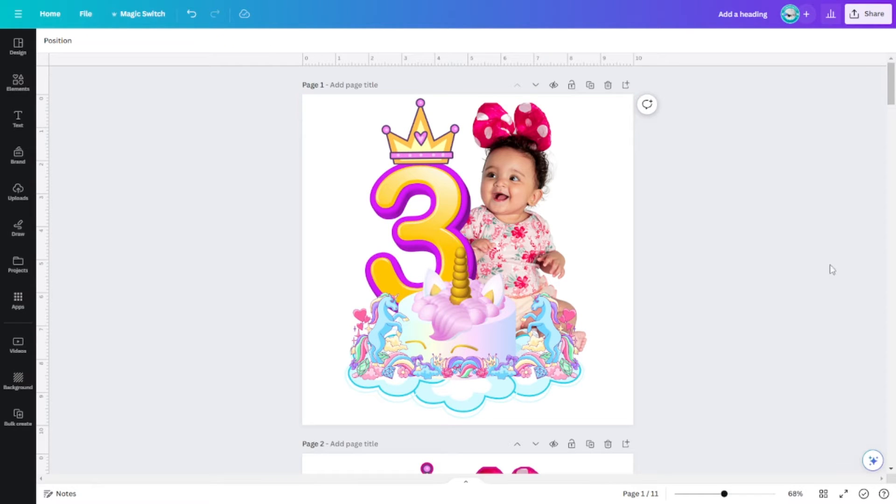
pyautogui.click(529, 177)
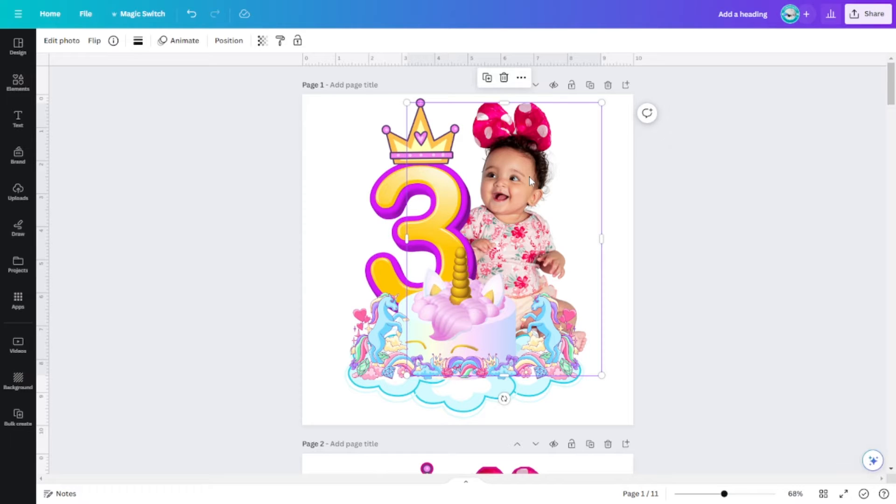
pyautogui.moveTo(529, 177); pyautogui.dragTo(541, 180)
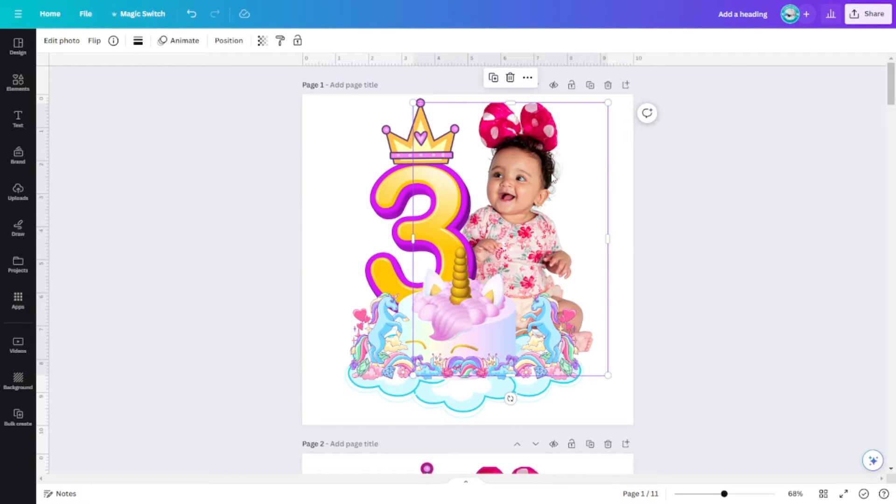
# Examine the separate elements of the page 1 design by selecting the baby photo, crown, unicorn border and cloud in turn.
pyautogui.click(707, 226)
pyautogui.click(555, 194)
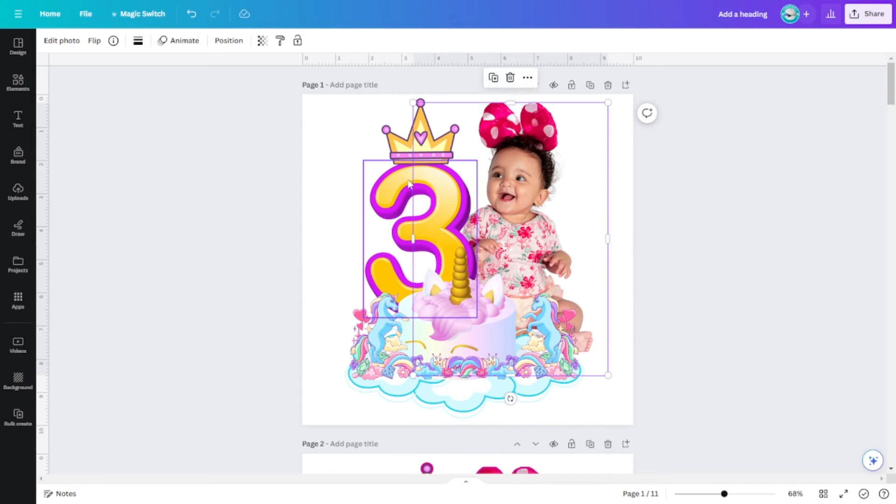
pyautogui.click(421, 122)
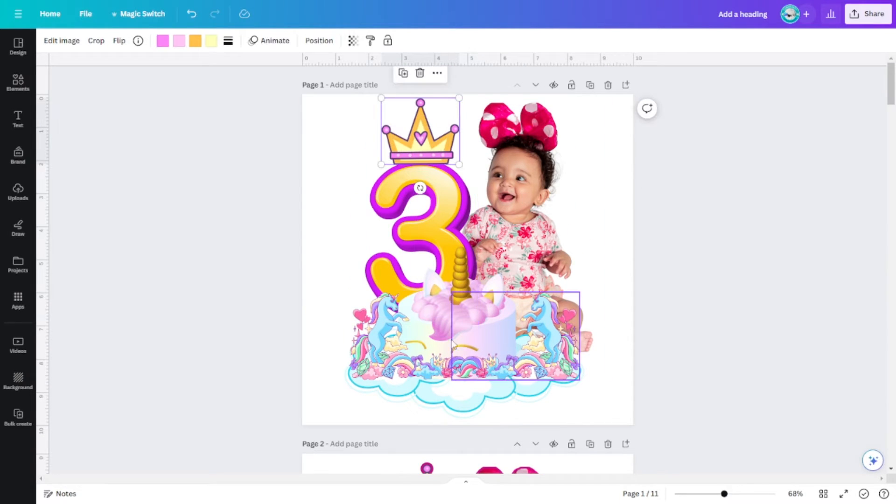
pyautogui.click(563, 333)
pyautogui.click(484, 390)
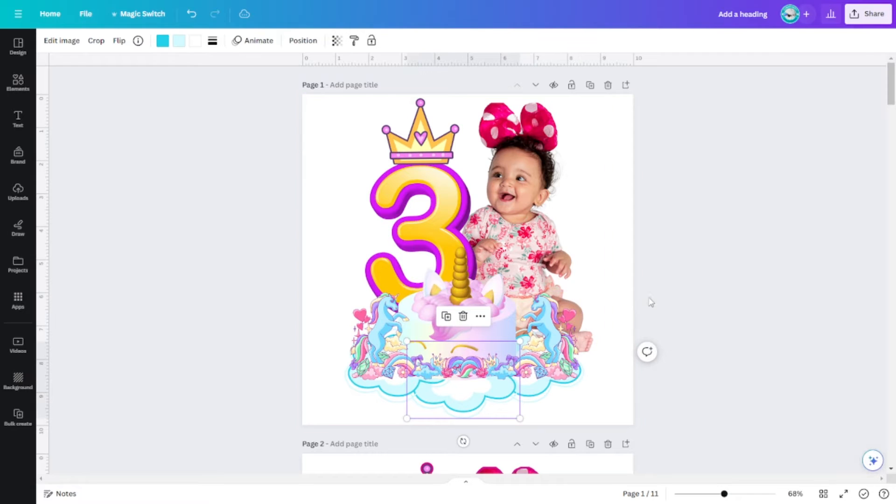
pyautogui.click(598, 246)
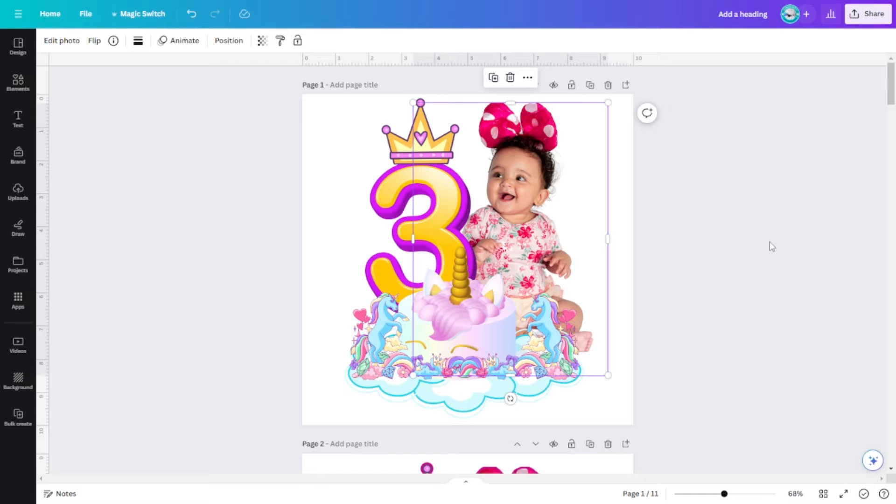
# Move the outlined single-image unicorn design on page 2 slightly to the left.
pyautogui.scroll(-4, 763, 235)
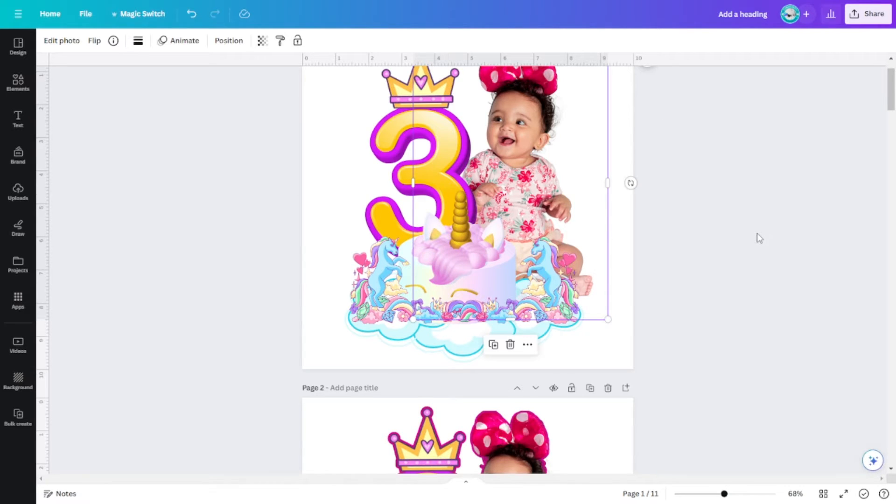
pyautogui.scroll(-3, 759, 239)
pyautogui.scroll(-3, 760, 238)
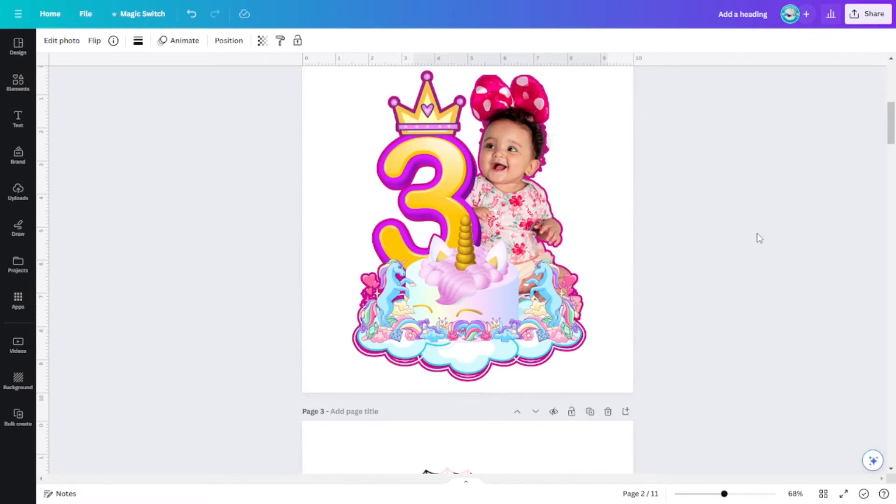
pyautogui.scroll(2, 756, 235)
pyautogui.moveTo(498, 241)
pyautogui.mouseDown()
pyautogui.moveTo(517, 240)
pyautogui.moveTo(494, 240)
pyautogui.mouseUp()
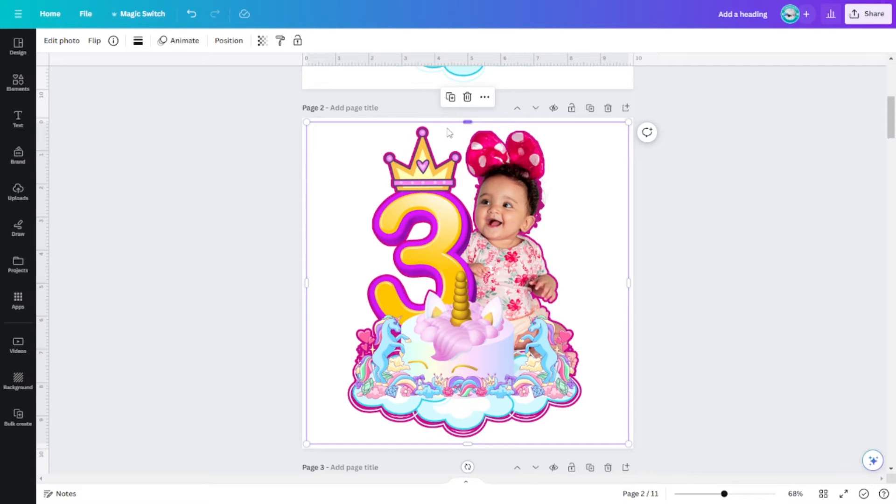
# Shift the Spider-Man figure on page 3 and the outlined Spider-Man design on page 4 slightly.
pyautogui.scroll(6, 766, 266)
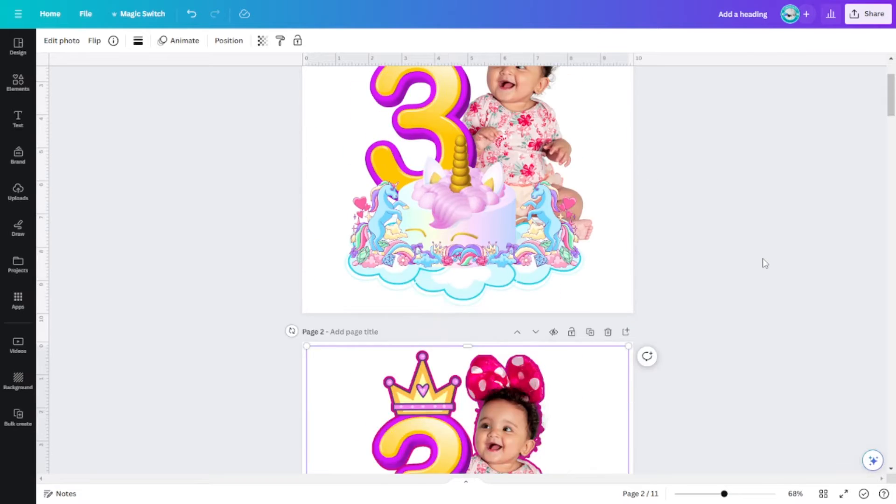
pyautogui.click(537, 245)
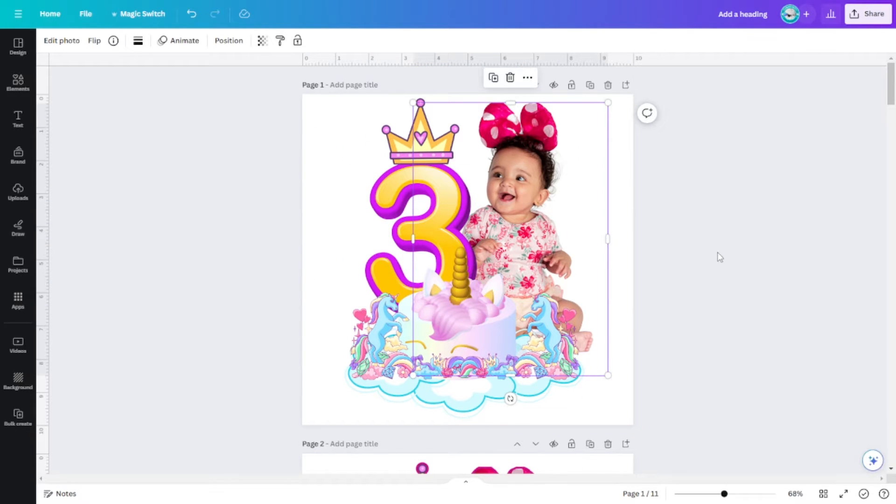
pyautogui.scroll(-5, 718, 257)
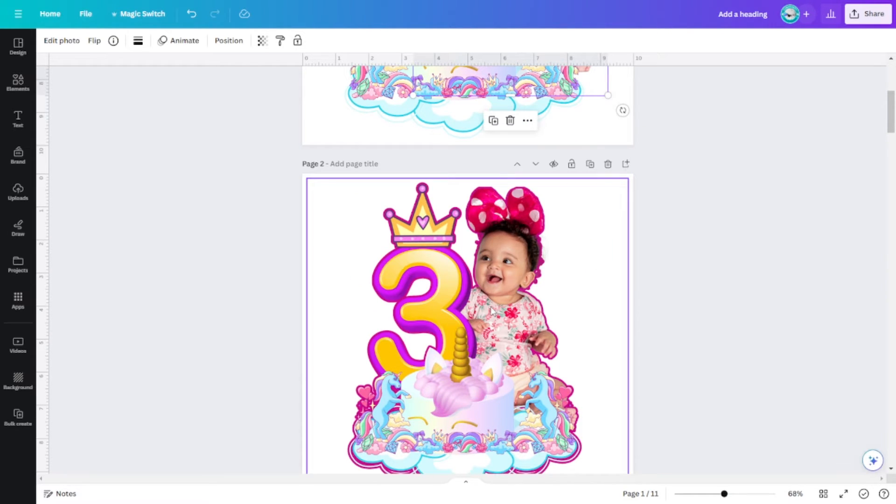
pyautogui.scroll(-3, 721, 320)
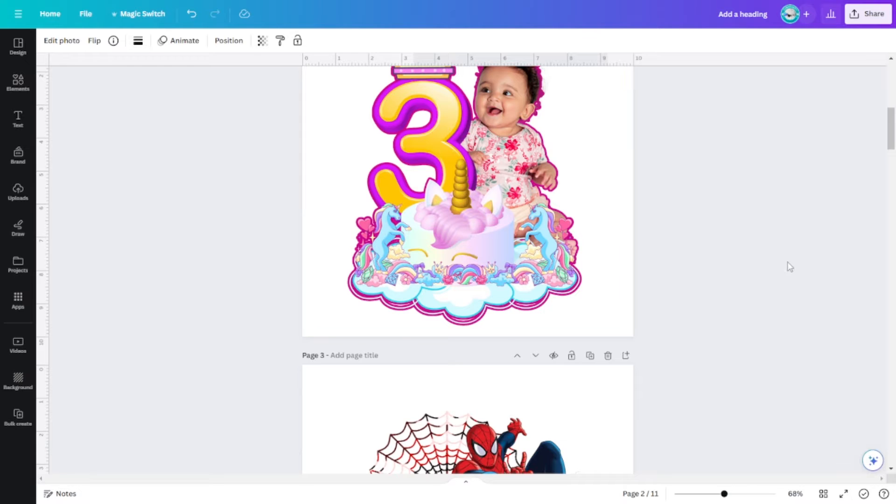
pyautogui.scroll(-5, 714, 300)
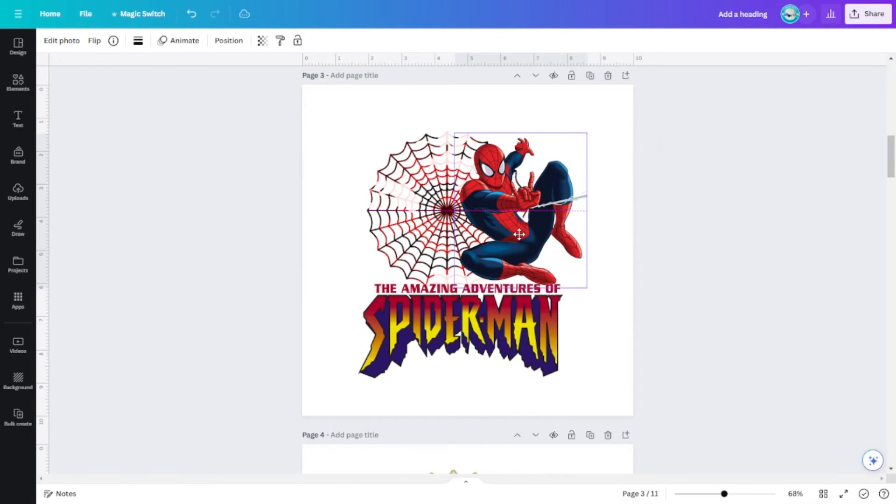
pyautogui.scroll(-6, 626, 281)
pyautogui.click(535, 241)
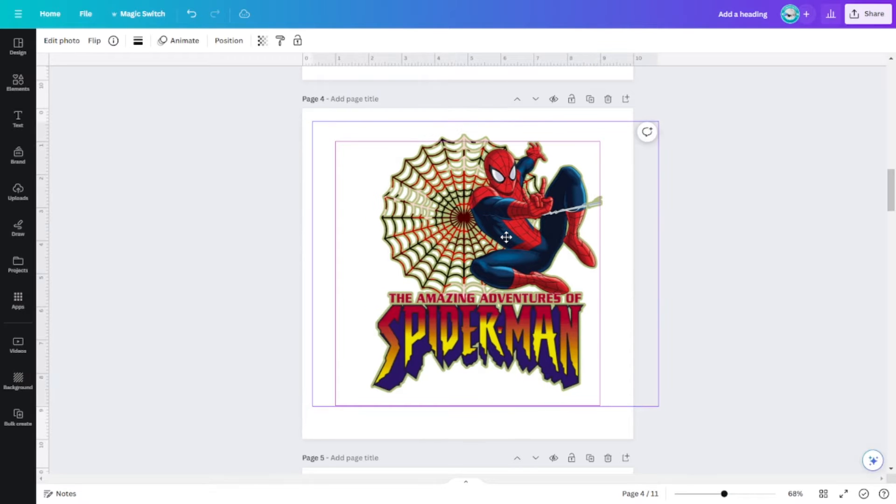
# Move the small Spider-Man figure on page 6 slightly to the right of the child's photo.
pyautogui.scroll(-7, 686, 315)
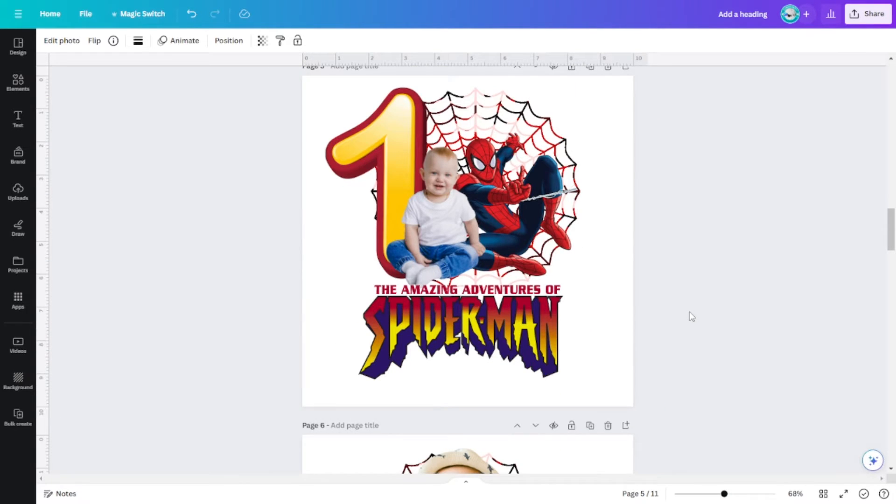
pyautogui.click(486, 200)
pyautogui.scroll(-5, 734, 286)
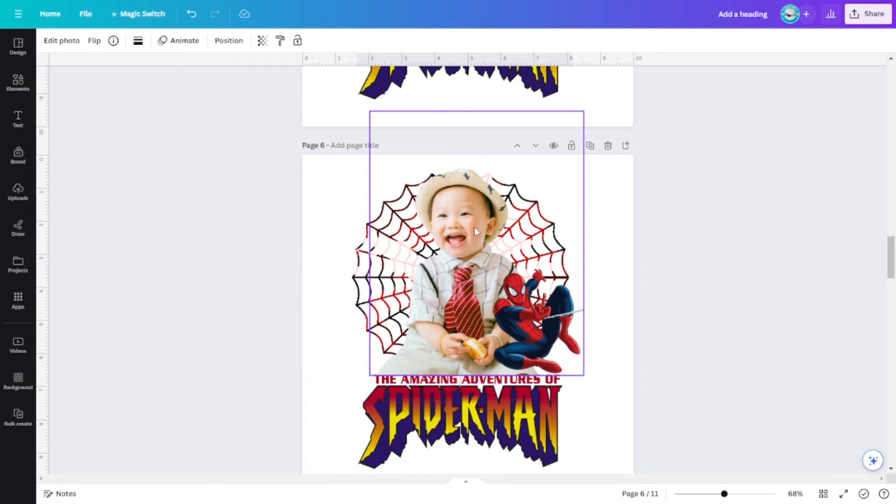
pyautogui.moveTo(499, 334); pyautogui.dragTo(510, 333)
# Move the red-outlined Spider-Man design on page 7 slightly up and to the left.
pyautogui.scroll(-4, 572, 364)
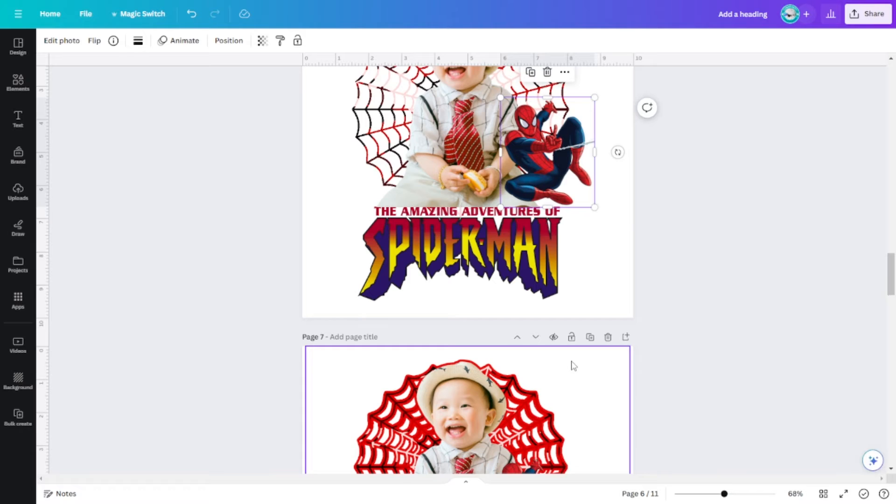
pyautogui.scroll(-4, 573, 366)
pyautogui.click(482, 285)
pyautogui.moveTo(451, 260)
pyautogui.mouseDown()
pyautogui.moveTo(484, 268)
pyautogui.moveTo(447, 256)
pyautogui.mouseUp()
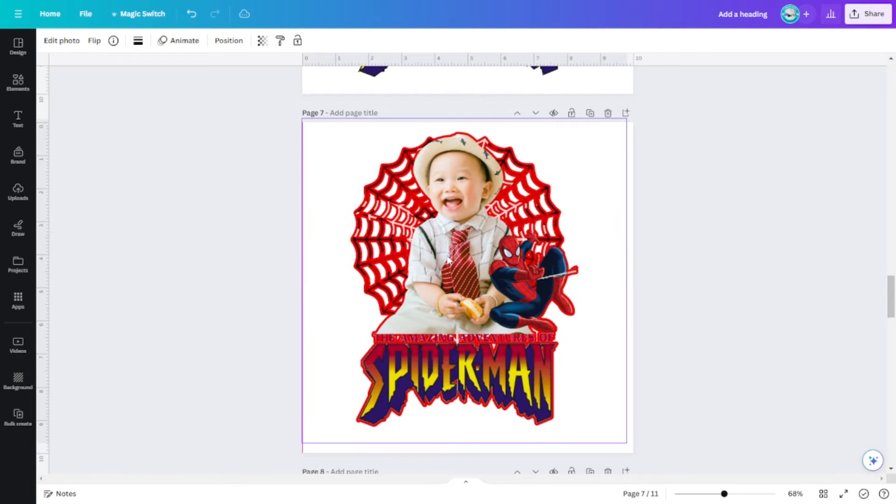
# Delete the blank page 11 at the end of the design.
pyautogui.scroll(-3, 692, 308)
pyautogui.scroll(1, 692, 308)
pyautogui.scroll(-7, 692, 308)
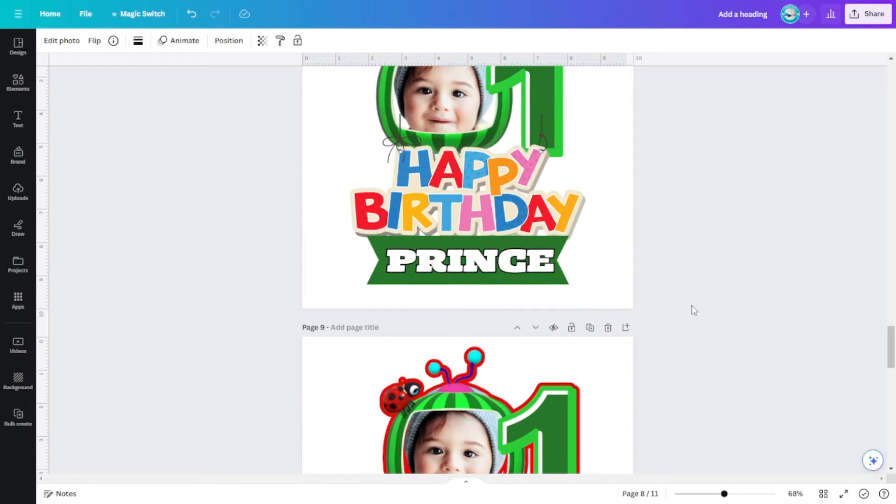
pyautogui.scroll(3, 694, 311)
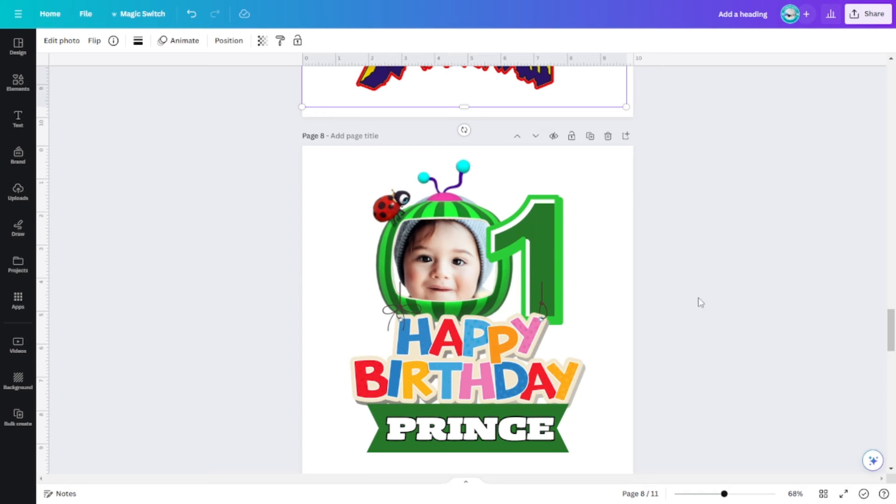
pyautogui.scroll(-15, 700, 302)
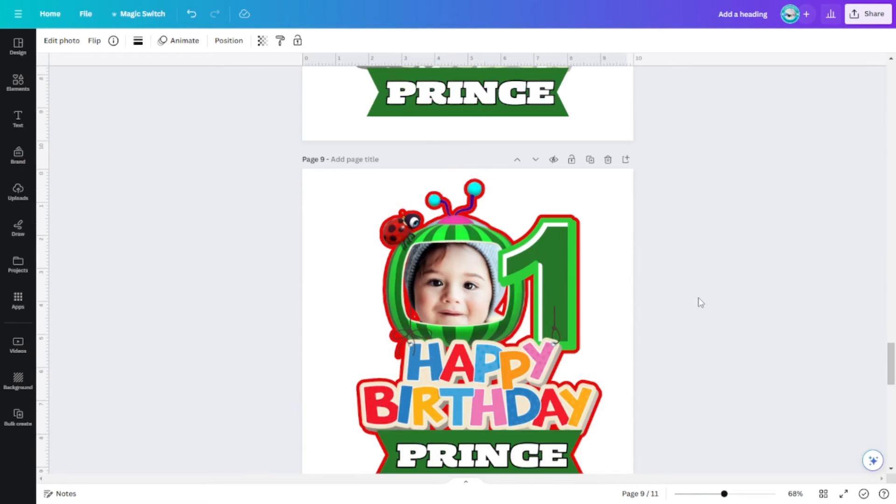
pyautogui.scroll(-3, 704, 297)
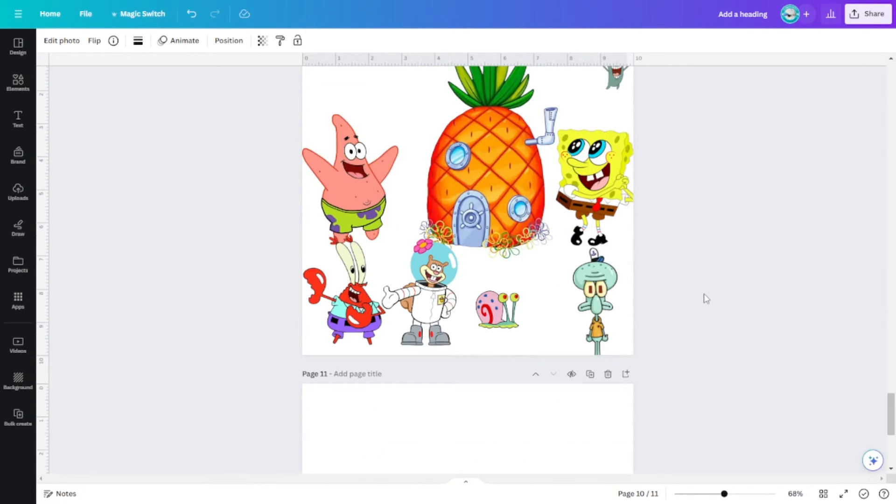
pyautogui.click(608, 374)
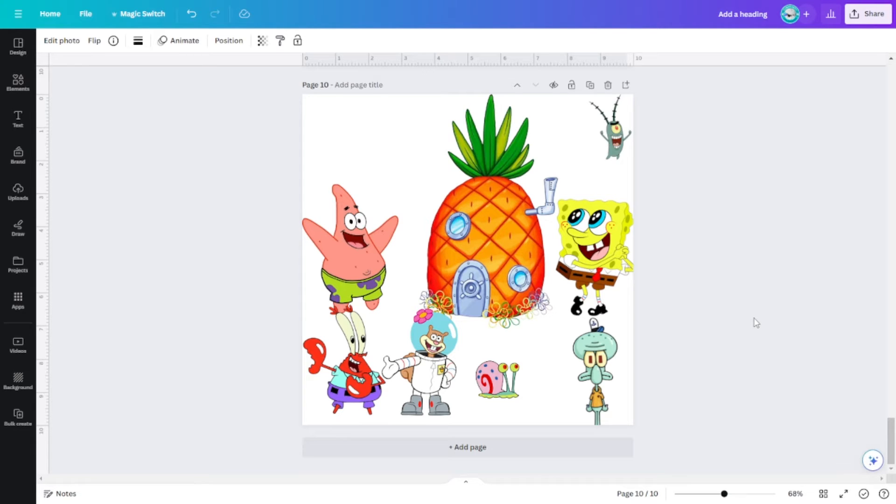
# Reposition Patrick slightly to the right, and the pineapple house and SpongeBob slightly to the left on page 10.
pyautogui.moveTo(482, 235)
pyautogui.mouseDown()
pyautogui.moveTo(476, 225)
pyautogui.moveTo(464, 237)
pyautogui.moveTo(471, 241)
pyautogui.mouseUp()
pyautogui.moveTo(356, 239); pyautogui.dragTo(365, 237)
pyautogui.moveTo(505, 244); pyautogui.dragTo(471, 236)
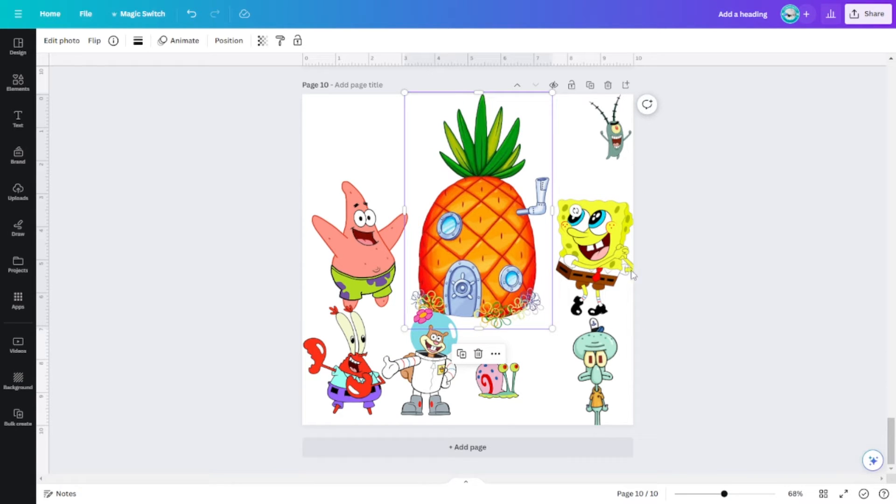
pyautogui.click(641, 264)
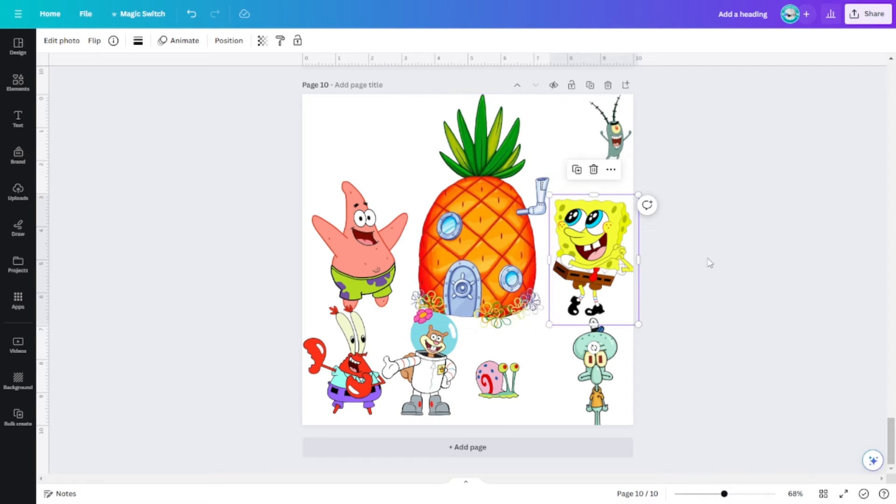
pyautogui.moveTo(619, 236); pyautogui.dragTo(614, 236)
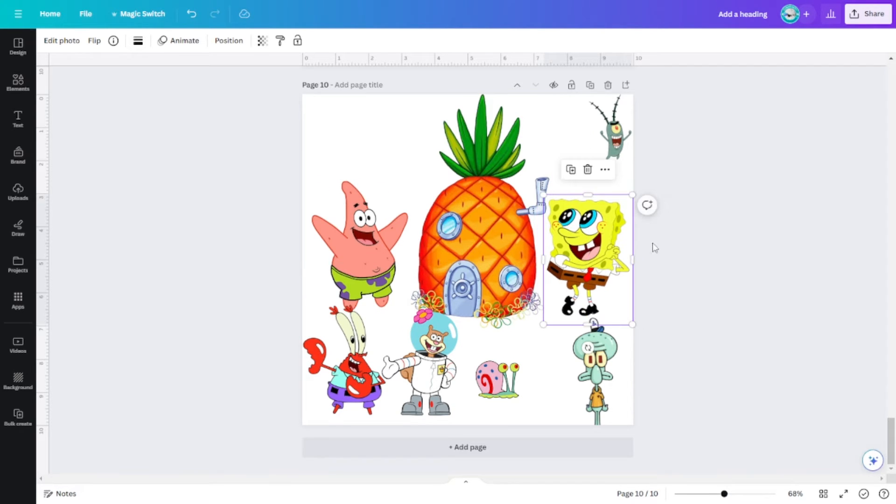
# Add a blank page after page 10 and show the uploaded images.
pyautogui.click(503, 450)
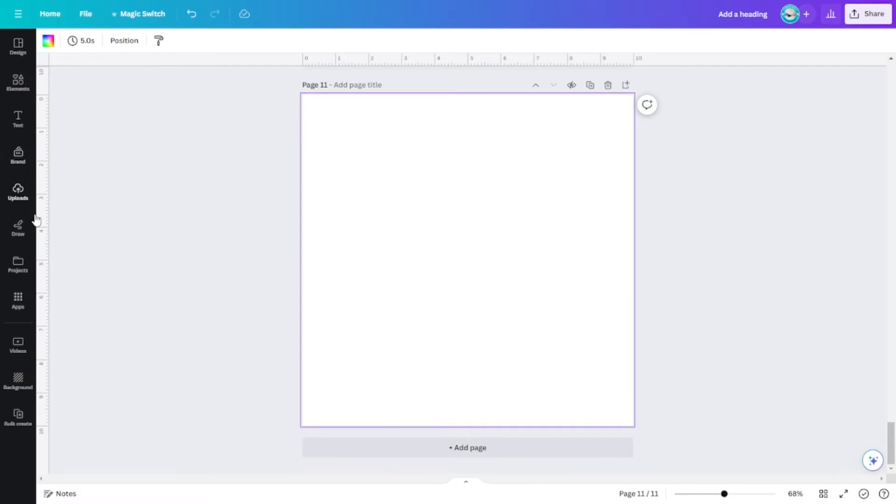
pyautogui.click(18, 193)
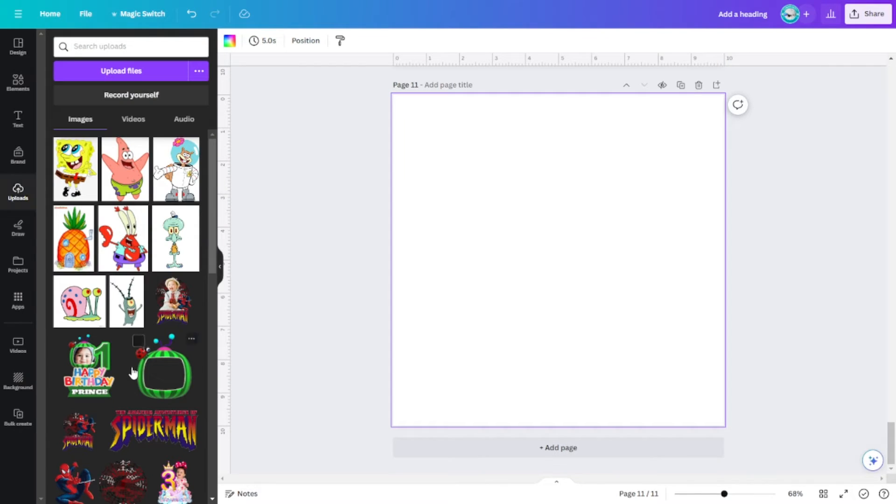
# Place the uploaded Patrick and Sandy images on page 11, with Sandy overlapping Patrick's side.
pyautogui.click(116, 174)
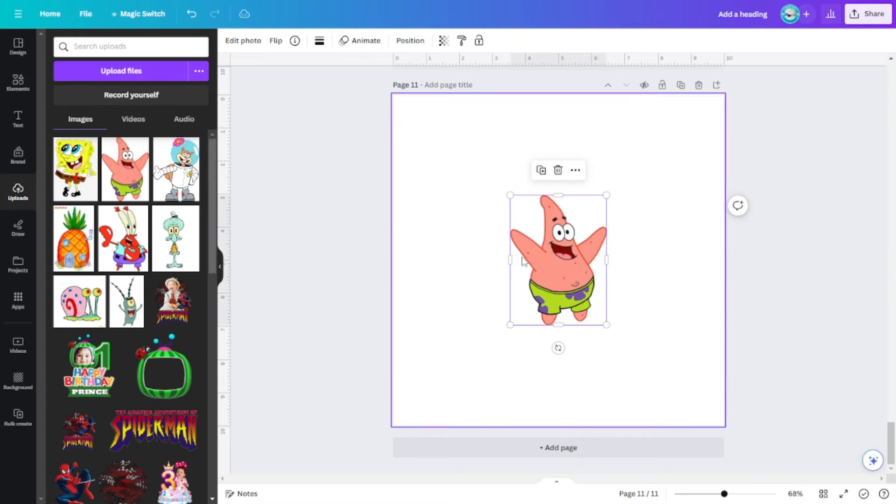
pyautogui.moveTo(570, 273); pyautogui.dragTo(478, 282)
pyautogui.click(176, 180)
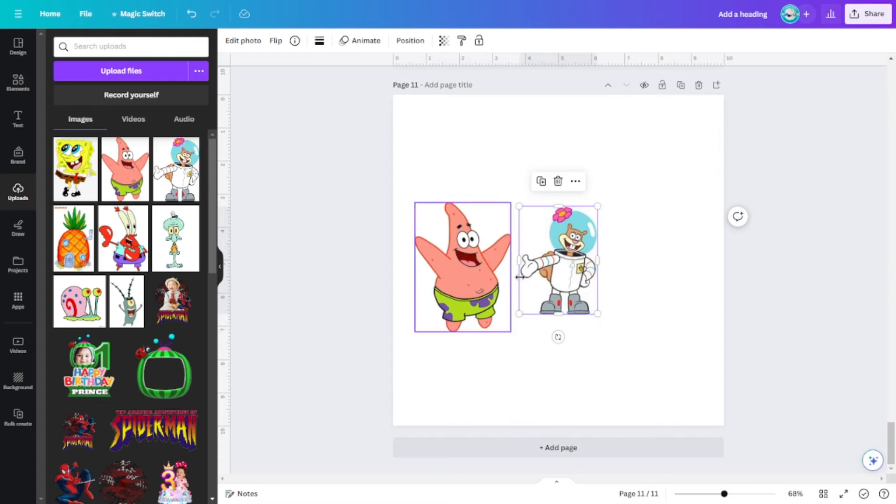
pyautogui.moveTo(511, 291); pyautogui.dragTo(482, 272)
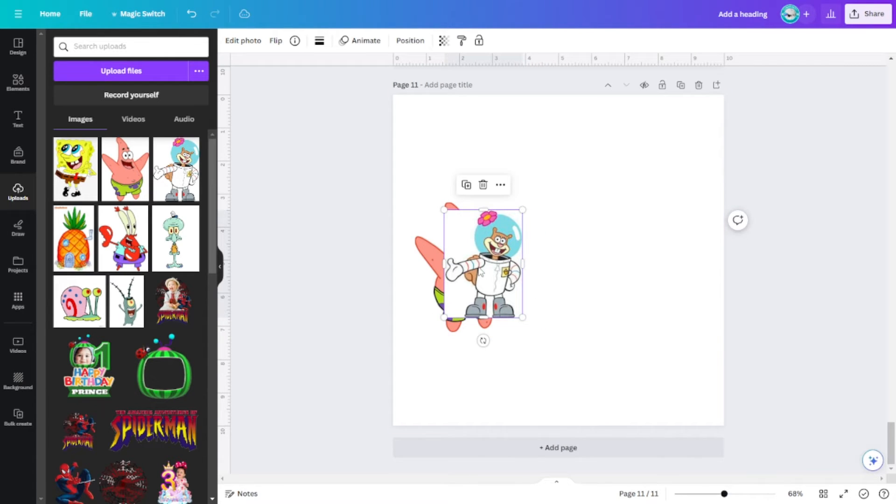
# Try background removal on the Sandy image over Patrick and delete that image from page 11.
pyautogui.click(244, 43)
pyautogui.click(73, 127)
pyautogui.moveTo(496, 264); pyautogui.dragTo(477, 286)
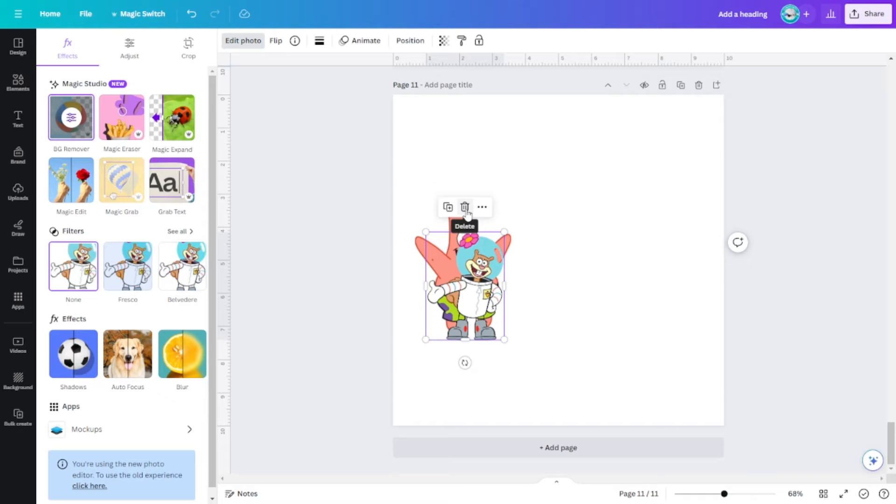
pyautogui.moveTo(462, 222); pyautogui.dragTo(488, 232)
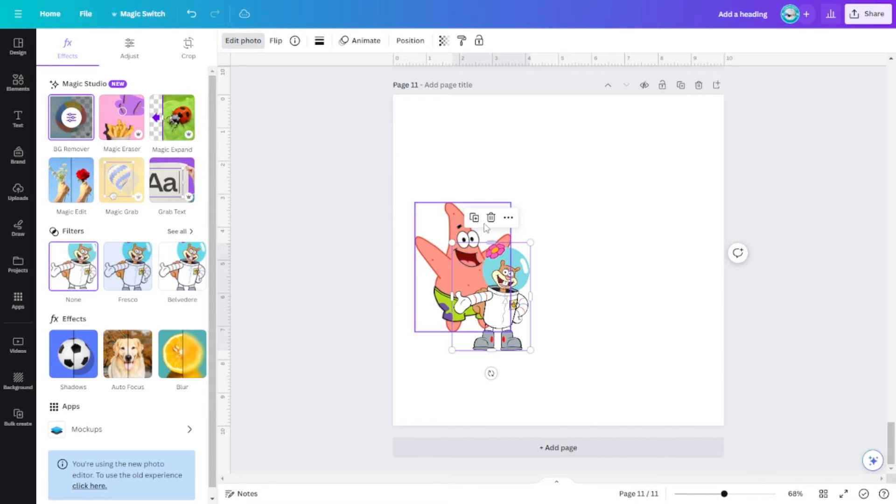
pyautogui.click(491, 218)
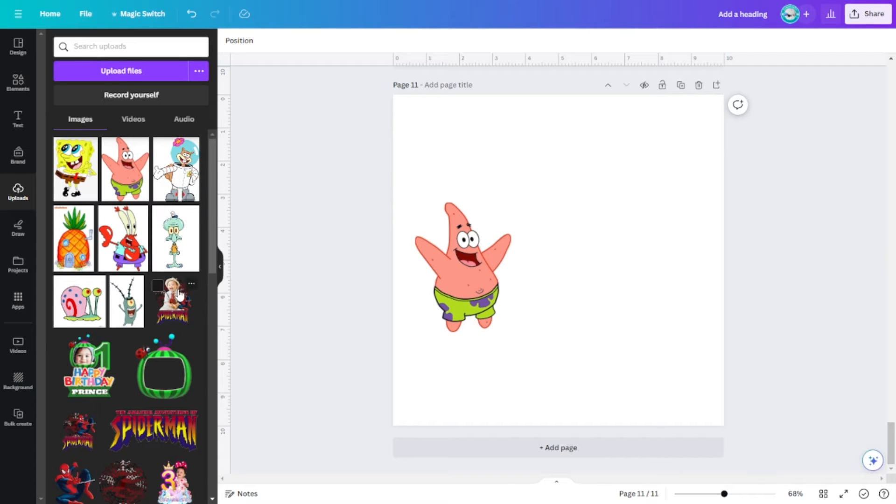
# Hide the side panel and nudge the pineapple house and Patrick slightly up and to the left on page 10.
pyautogui.scroll(3, 500, 340)
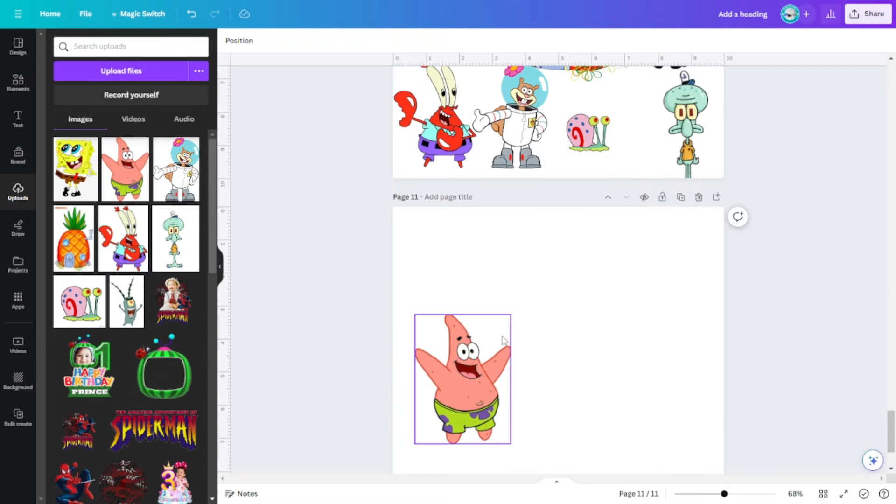
pyautogui.click(219, 267)
pyautogui.click(388, 370)
pyautogui.click(372, 291)
pyautogui.scroll(6, 683, 326)
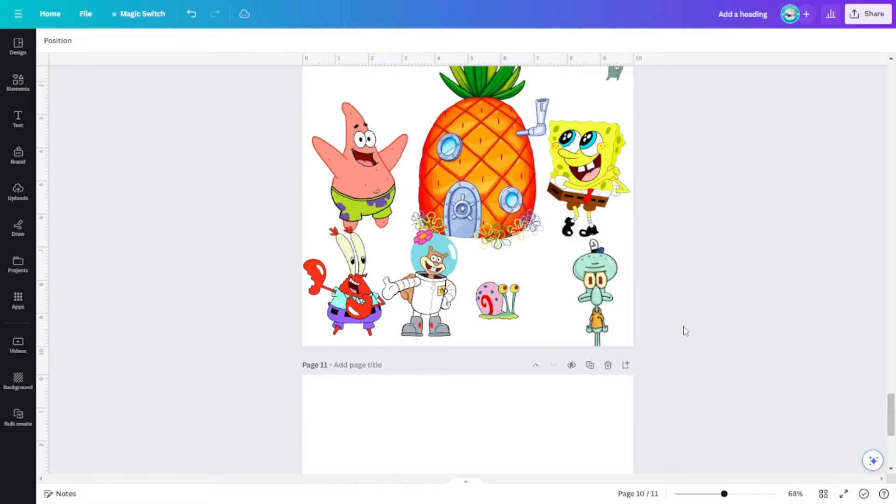
pyautogui.moveTo(480, 237); pyautogui.dragTo(472, 222)
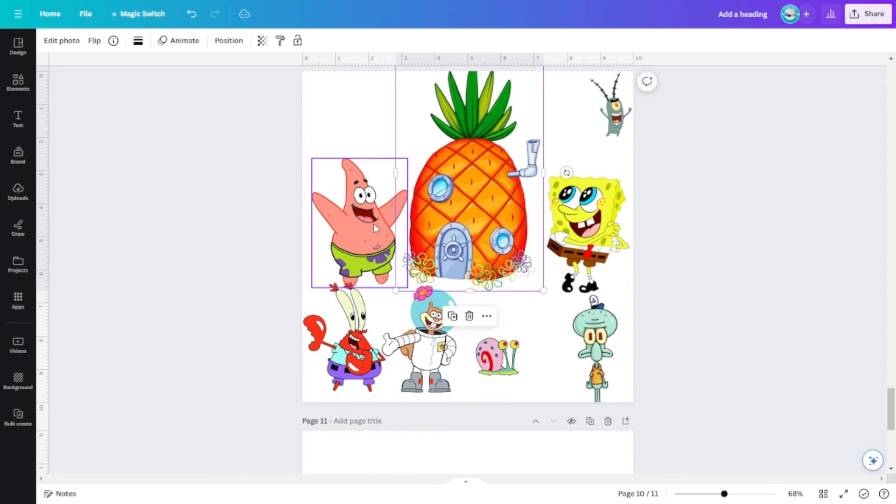
pyautogui.moveTo(373, 223); pyautogui.dragTo(371, 218)
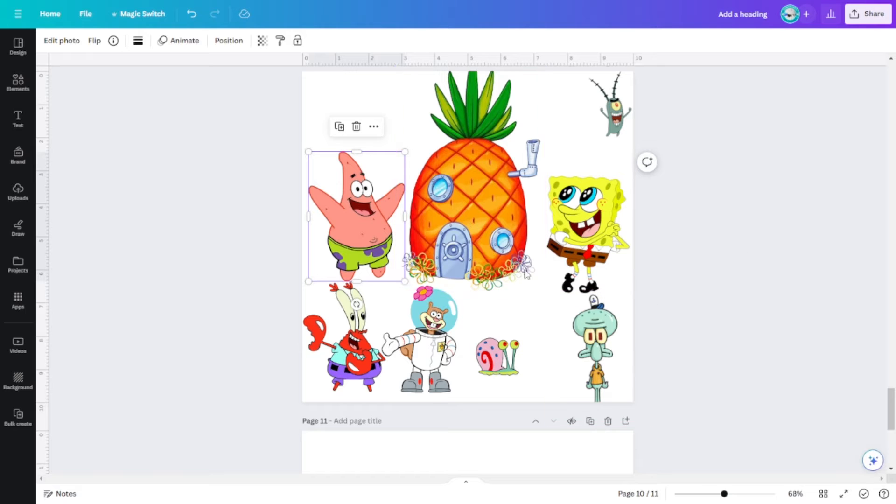
# Enlarge the pineapple house slightly and reposition it near the horizontal centre of page 10, with its leaves fully inside the page.
pyautogui.click(558, 247)
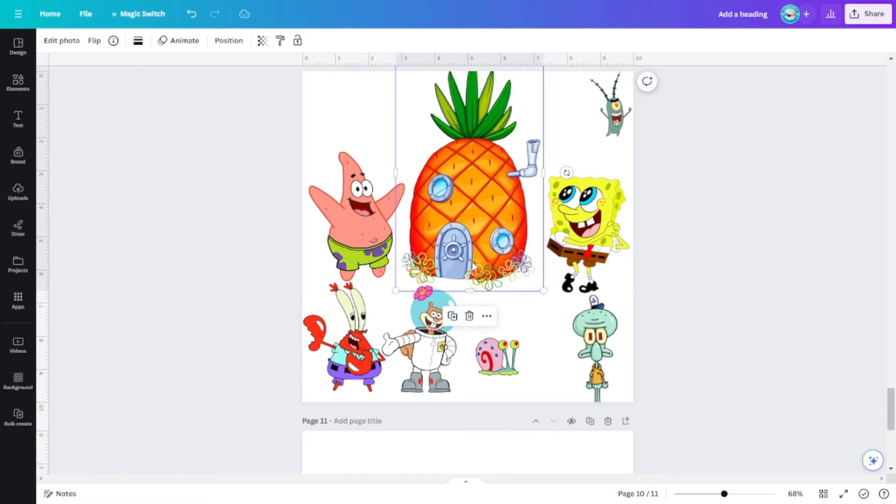
pyautogui.moveTo(544, 290); pyautogui.dragTo(579, 345)
pyautogui.moveTo(526, 280); pyautogui.dragTo(506, 290)
pyautogui.moveTo(562, 369); pyautogui.dragTo(540, 330)
pyautogui.moveTo(483, 255); pyautogui.dragTo(489, 257)
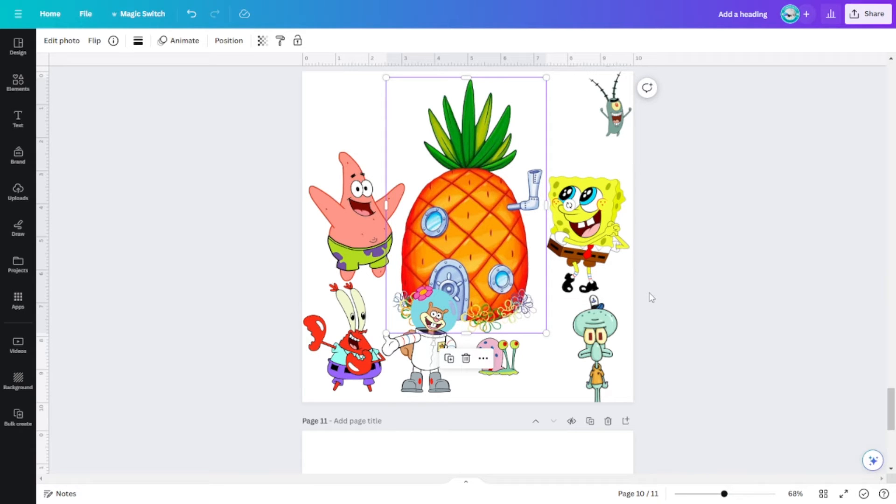
pyautogui.moveTo(477, 235); pyautogui.dragTo(485, 238)
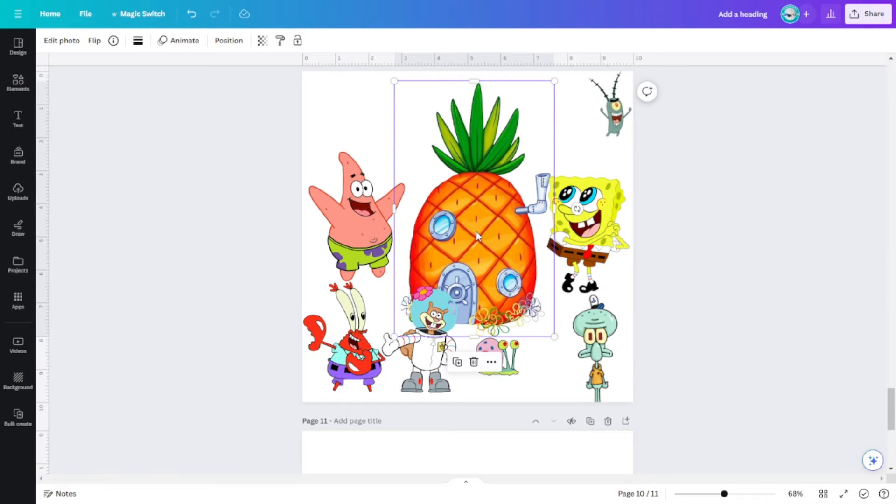
pyautogui.moveTo(482, 230); pyautogui.dragTo(476, 222)
pyautogui.click(682, 295)
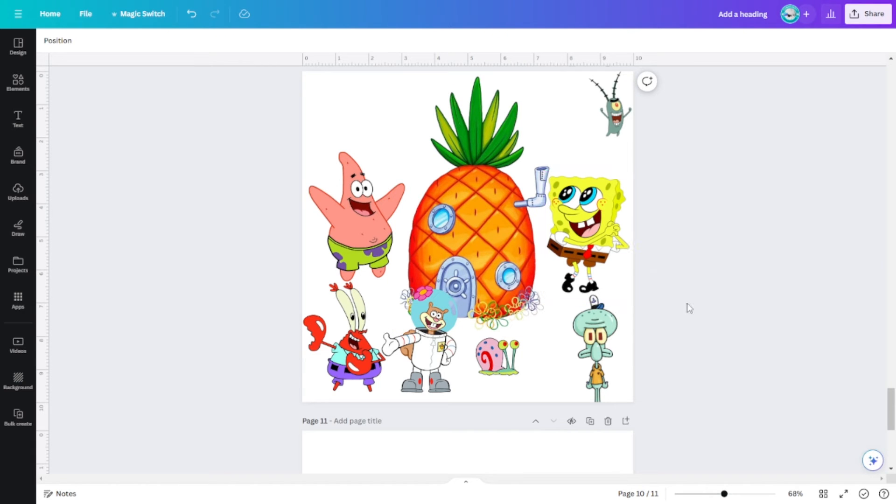
# Arrange Patrick, SpongeBob and Sandy in front of the pineapple house, with Sandy between the other two.
pyautogui.moveTo(430, 345); pyautogui.dragTo(398, 135)
pyautogui.moveTo(353, 236); pyautogui.dragTo(406, 286)
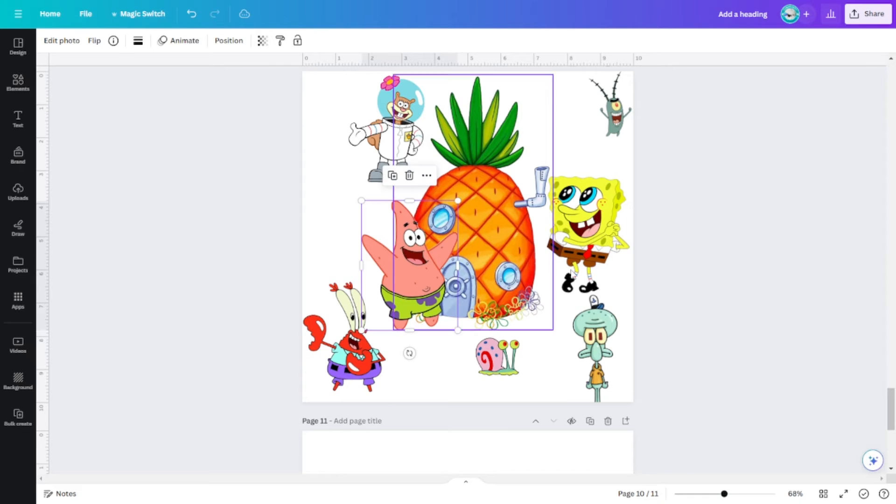
pyautogui.moveTo(596, 218); pyautogui.dragTo(542, 262)
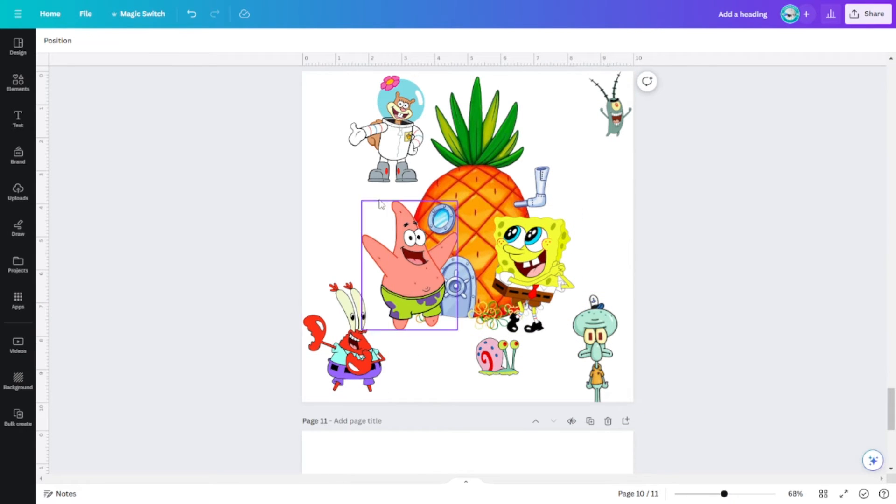
pyautogui.click(410, 180)
pyautogui.moveTo(411, 183); pyautogui.dragTo(492, 345)
pyautogui.moveTo(543, 270); pyautogui.dragTo(554, 268)
pyautogui.moveTo(469, 285); pyautogui.dragTo(485, 285)
# Position Mr. Krabs in front of Patrick, Squidward by the house door, and Gary the snail at SpongeBob's feet.
pyautogui.moveTo(495, 357); pyautogui.dragTo(523, 373)
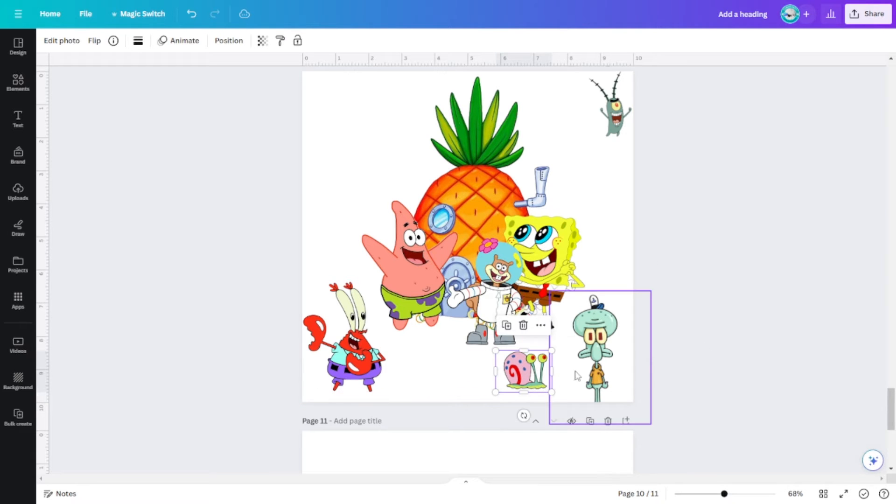
pyautogui.moveTo(337, 363); pyautogui.dragTo(404, 337)
pyautogui.moveTo(606, 353); pyautogui.dragTo(461, 273)
pyautogui.moveTo(403, 341); pyautogui.dragTo(397, 344)
pyautogui.moveTo(457, 261); pyautogui.dragTo(454, 263)
pyautogui.moveTo(533, 378); pyautogui.dragTo(539, 338)
pyautogui.moveTo(418, 344); pyautogui.dragTo(425, 339)
# Place Plankton on top of the house's pipe and fine-tune the positions of SpongeBob, Patrick and Mr. Krabs.
pyautogui.click(653, 371)
pyautogui.moveTo(616, 106); pyautogui.dragTo(546, 153)
pyautogui.click(764, 281)
pyautogui.moveTo(552, 250); pyautogui.dragTo(556, 250)
pyautogui.click(377, 237)
pyautogui.moveTo(377, 237); pyautogui.dragTo(371, 229)
pyautogui.moveTo(420, 330); pyautogui.dragTo(426, 335)
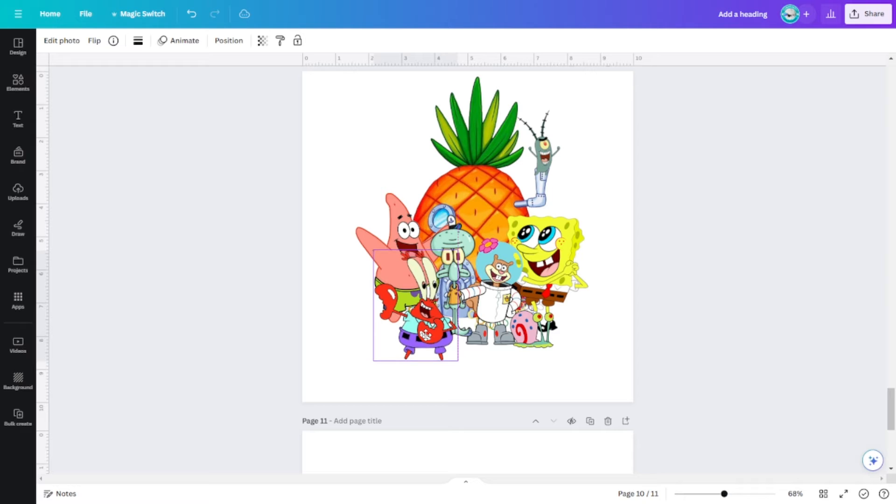
pyautogui.click(623, 373)
# Add a heading with the celebrant's first name in capitals and move it to the right of the characters.
pyautogui.scroll(3, 683, 394)
pyautogui.scroll(-3, 686, 404)
pyautogui.click(18, 119)
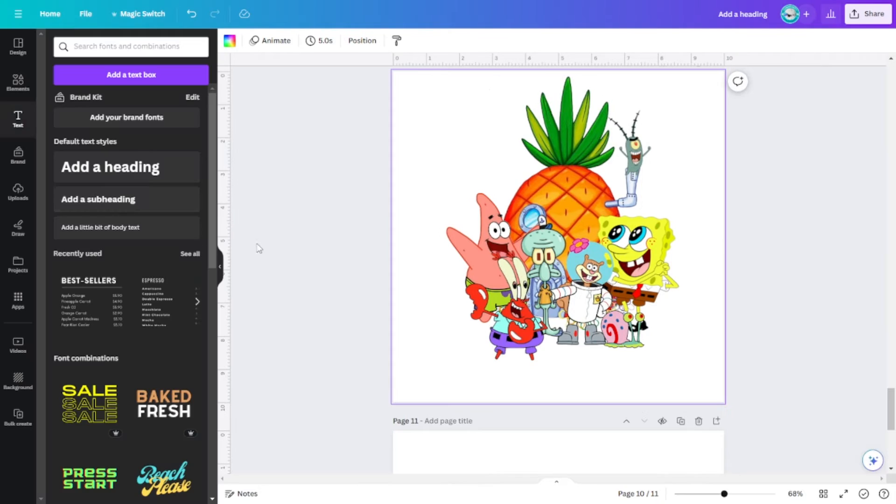
pyautogui.click(116, 175)
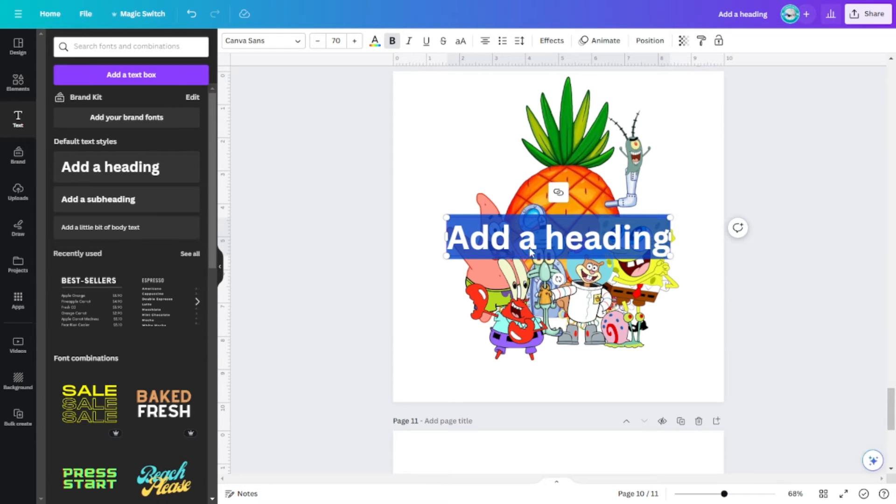
pyautogui.write('MARK')
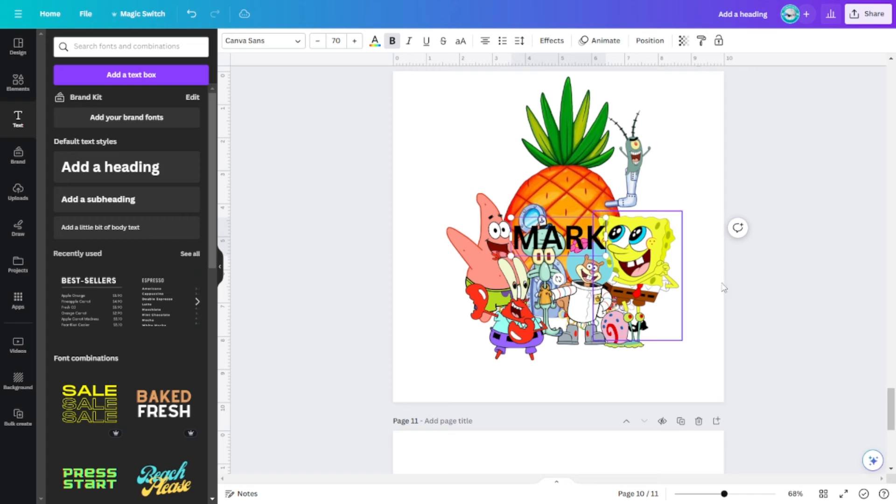
pyautogui.click(676, 350)
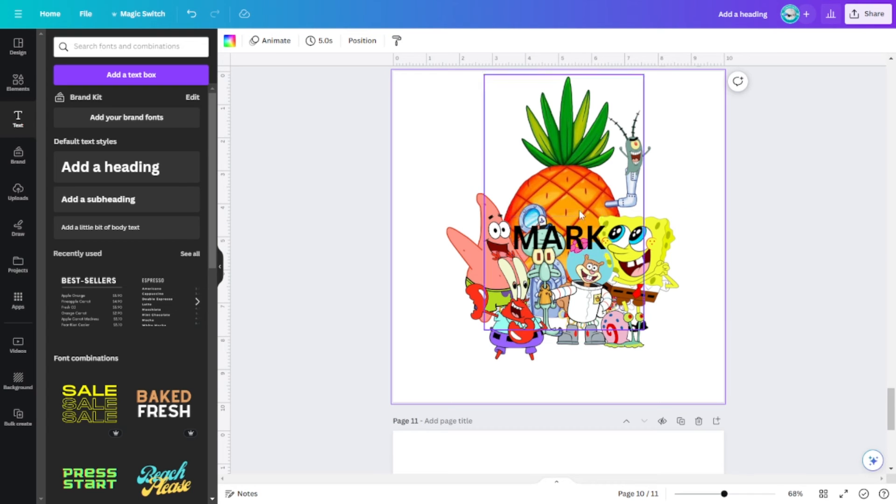
pyautogui.moveTo(574, 231); pyautogui.dragTo(754, 272)
pyautogui.click(429, 200)
# Select all the character artwork together, scale it down slightly and re-centre it in the upper part of the page.
pyautogui.moveTo(423, 127); pyautogui.dragTo(622, 357)
pyautogui.moveTo(589, 301)
pyautogui.mouseDown()
pyautogui.moveTo(588, 285)
pyautogui.moveTo(589, 298)
pyautogui.mouseUp()
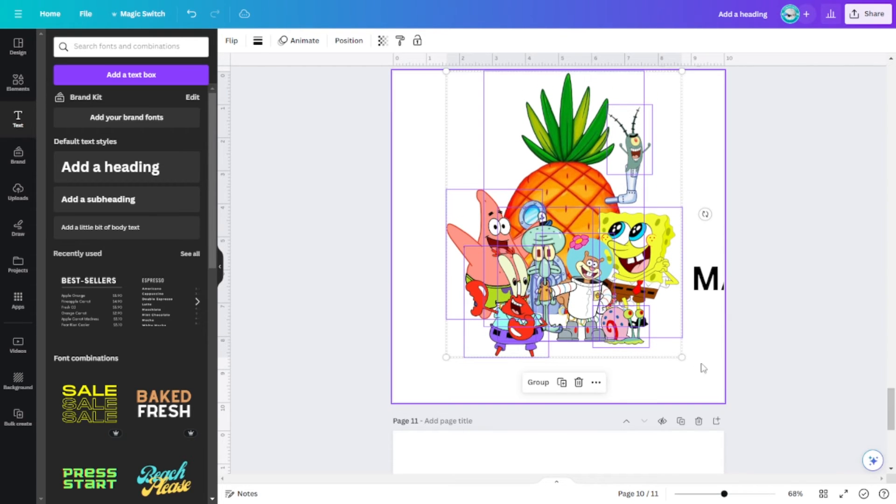
pyautogui.moveTo(682, 358); pyautogui.dragTo(651, 318)
pyautogui.moveTo(583, 262); pyautogui.dragTo(593, 268)
pyautogui.click(674, 334)
# Move the name heading below the characters and colour its text yellow from the SpongeBob photo colors.
pyautogui.moveTo(707, 278); pyautogui.dragTo(509, 340)
pyautogui.doubleClick(562, 351)
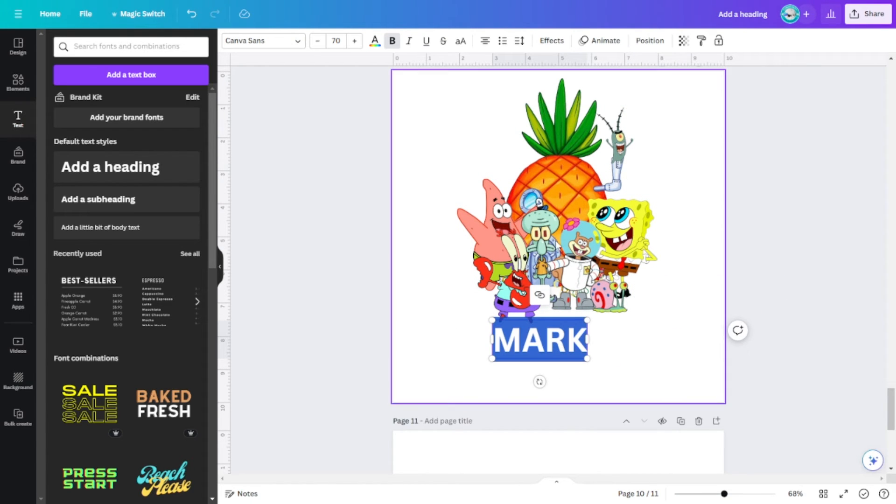
pyautogui.click(374, 42)
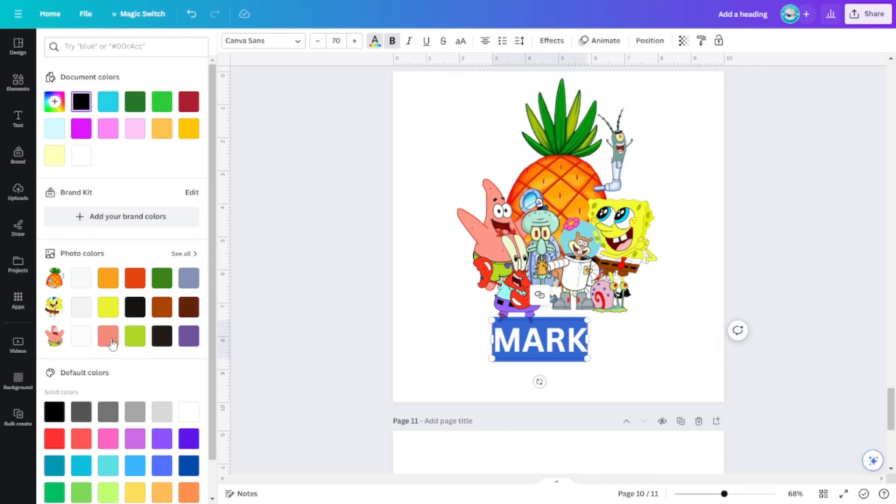
pyautogui.click(660, 364)
# Apply the Outline effect to the name heading with a dark red outline color.
pyautogui.click(578, 353)
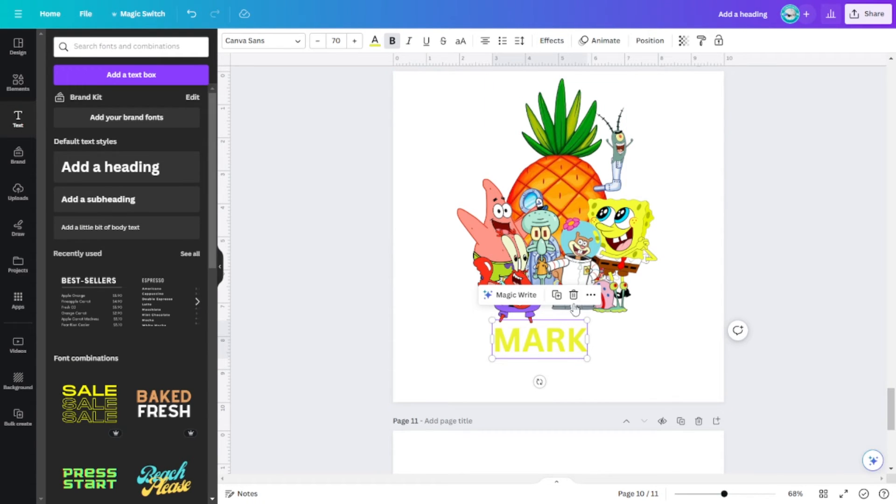
pyautogui.click(552, 42)
pyautogui.click(177, 185)
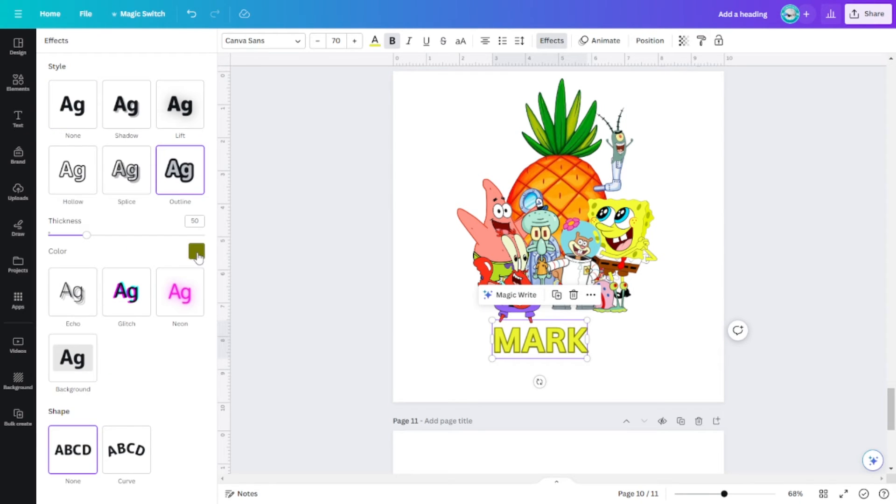
pyautogui.click(197, 253)
pyautogui.click(159, 306)
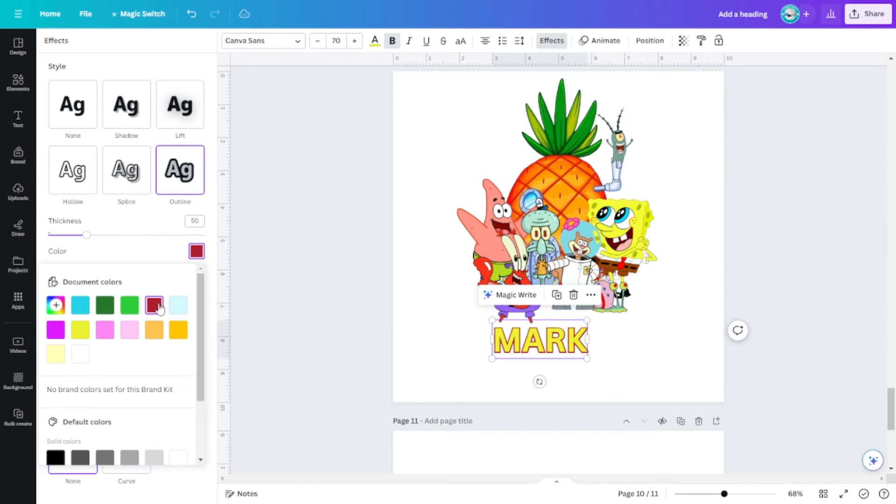
pyautogui.click(653, 379)
# Set the name heading's font to FROZBITE Regular and enlarge it to size 118, centred beneath the characters.
pyautogui.click(529, 347)
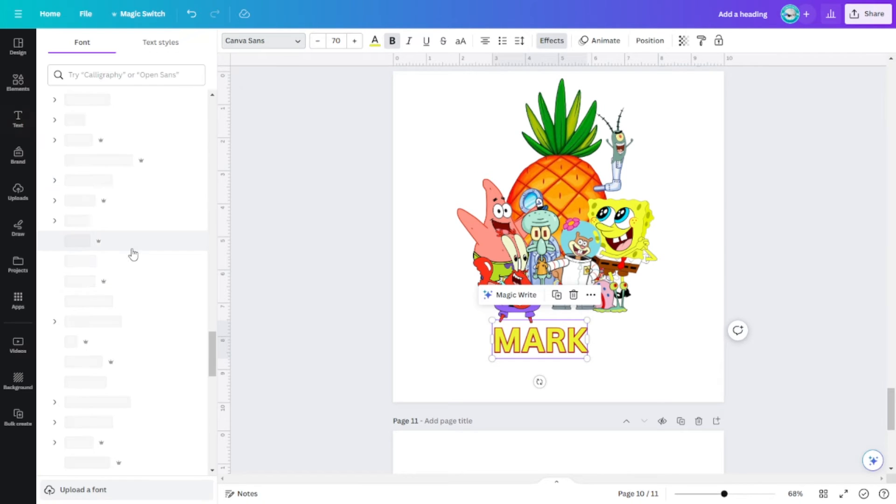
pyautogui.scroll(-3, 138, 355)
pyautogui.scroll(7, 140, 354)
pyautogui.scroll(2, 140, 354)
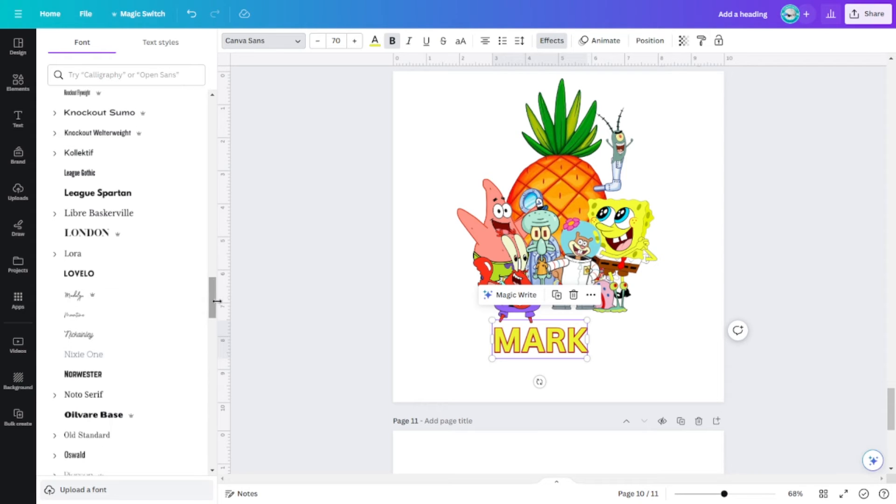
pyautogui.moveTo(214, 303); pyautogui.dragTo(213, 123)
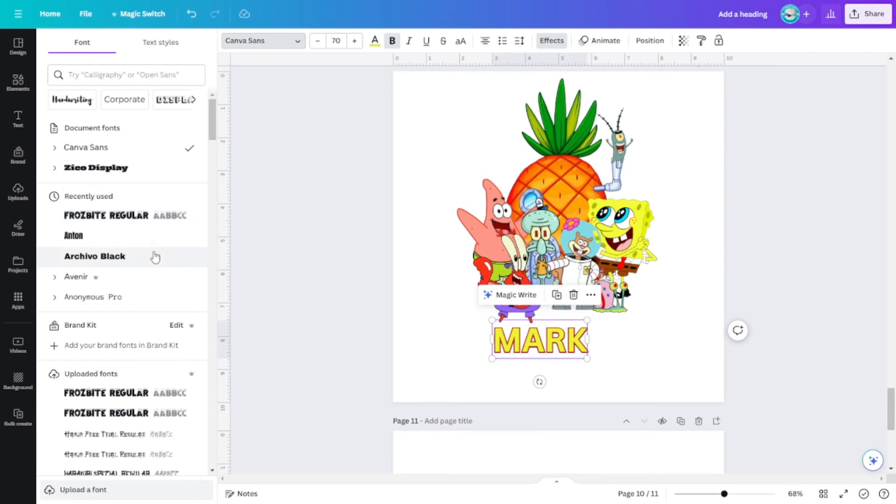
pyautogui.click(137, 216)
pyautogui.moveTo(589, 358); pyautogui.dragTo(654, 376)
pyautogui.moveTo(604, 339); pyautogui.dragTo(593, 338)
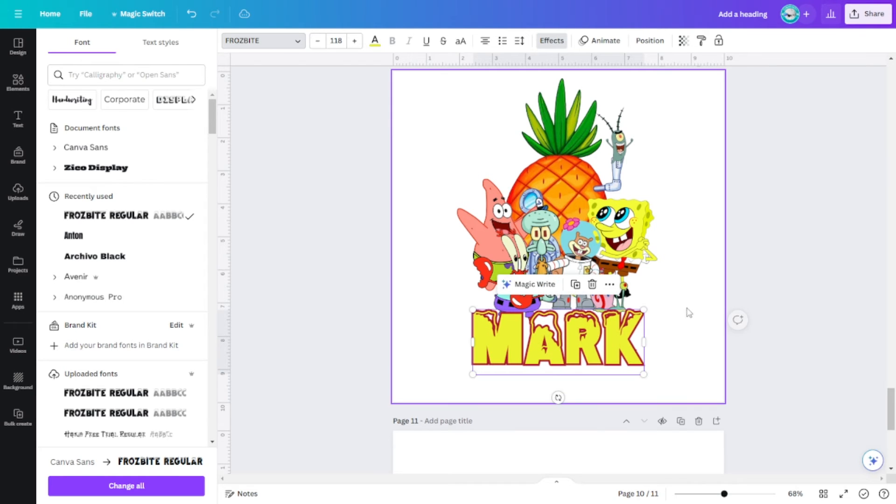
# Nudge the name heading up slightly so it sits closer to the characters' feet.
pyautogui.click(699, 307)
pyautogui.moveTo(611, 295); pyautogui.dragTo(609, 290)
pyautogui.moveTo(576, 338); pyautogui.dragTo(576, 337)
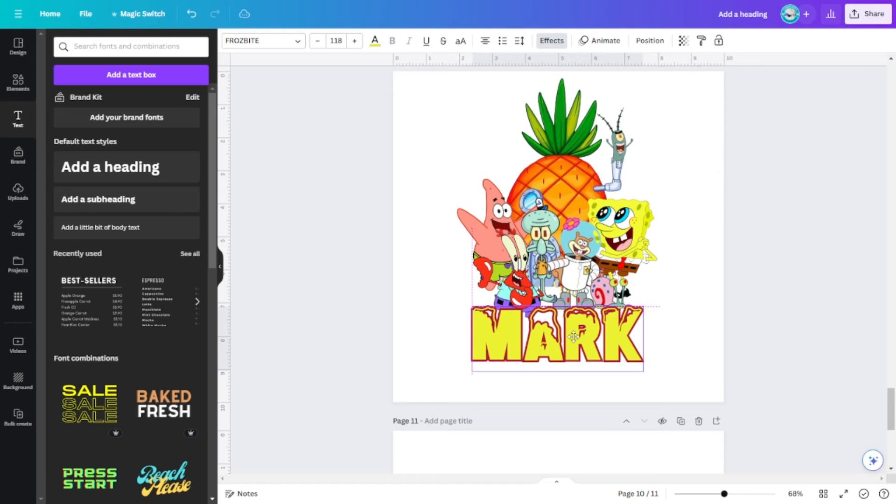
pyautogui.click(679, 350)
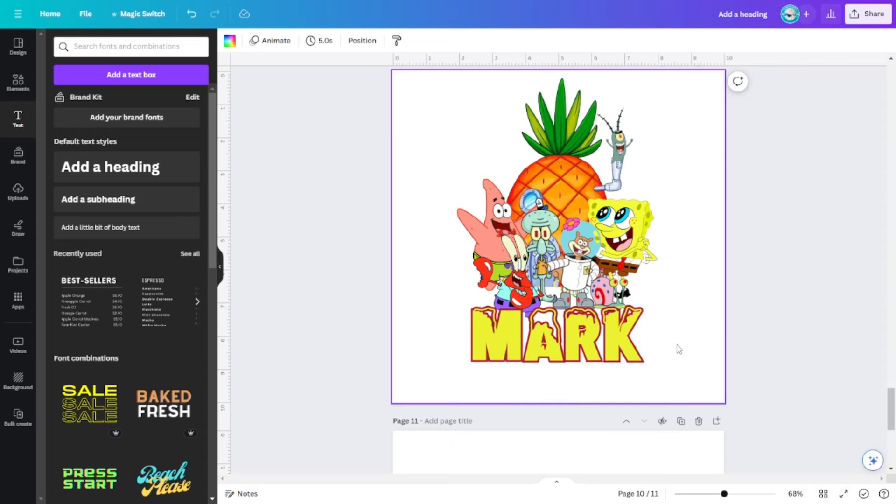
# Try HAPPY as the heading's text, and put the original name back.
pyautogui.click(612, 341)
pyautogui.click(618, 337)
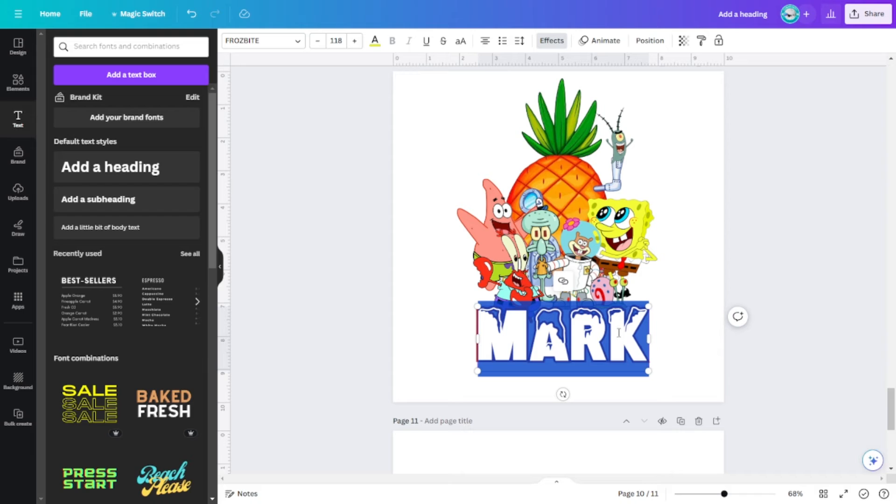
pyautogui.write('HAPP')
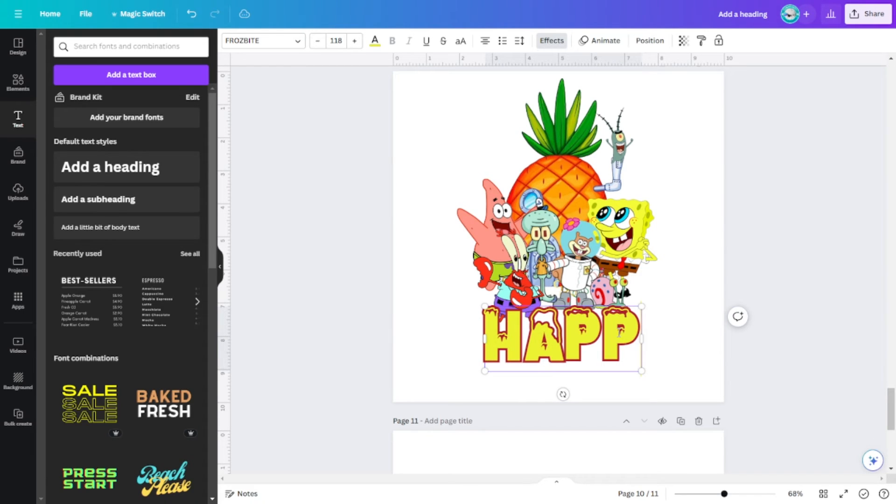
pyautogui.write('Y')
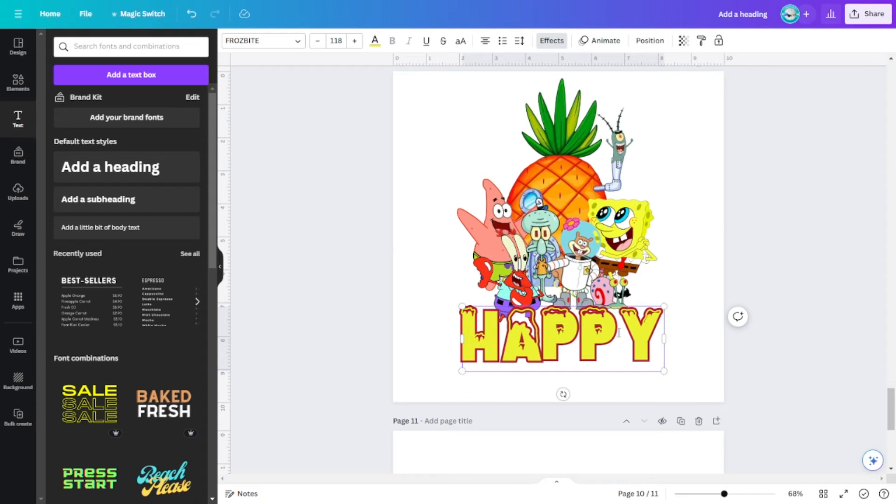
pyautogui.press('BackSpace')
pyautogui.press('BackSpace')
pyautogui.press('BackSpace')
pyautogui.press('BackSpace')
pyautogui.press('BackSpace')
pyautogui.write('MA')
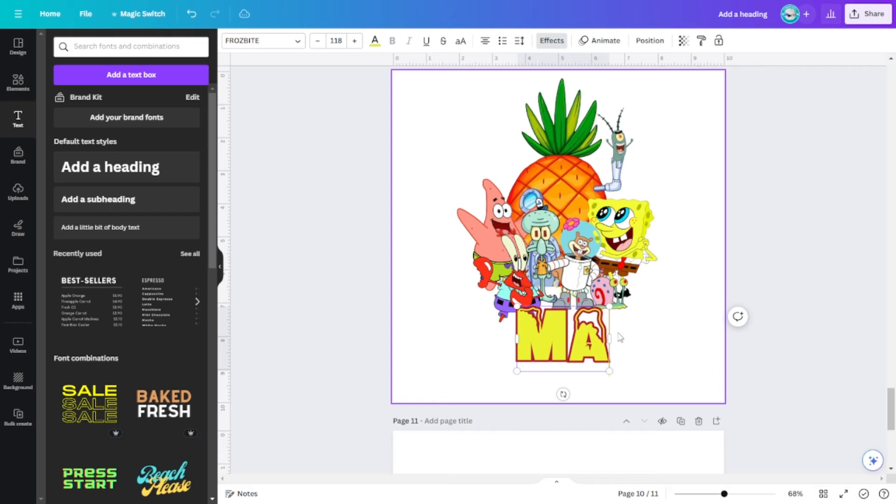
pyautogui.write('RK')
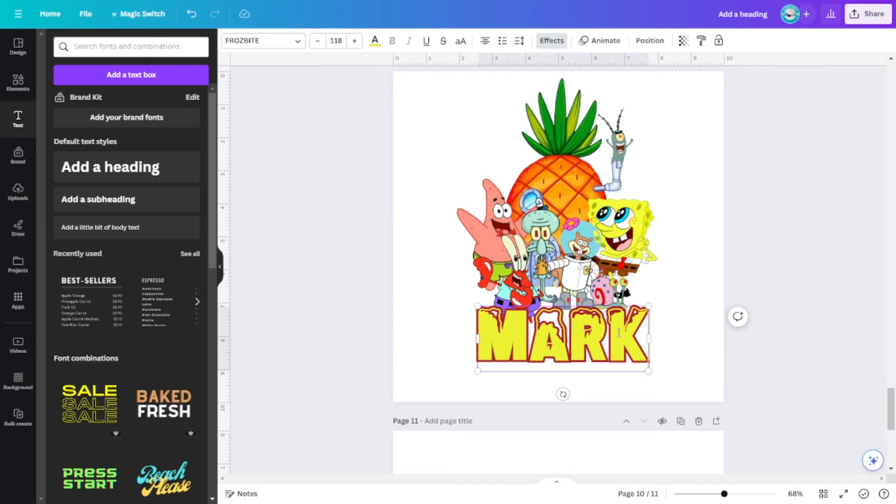
# Fine-tune the name heading's position directly against the bottom edge of the character group.
pyautogui.click(800, 278)
pyautogui.click(602, 343)
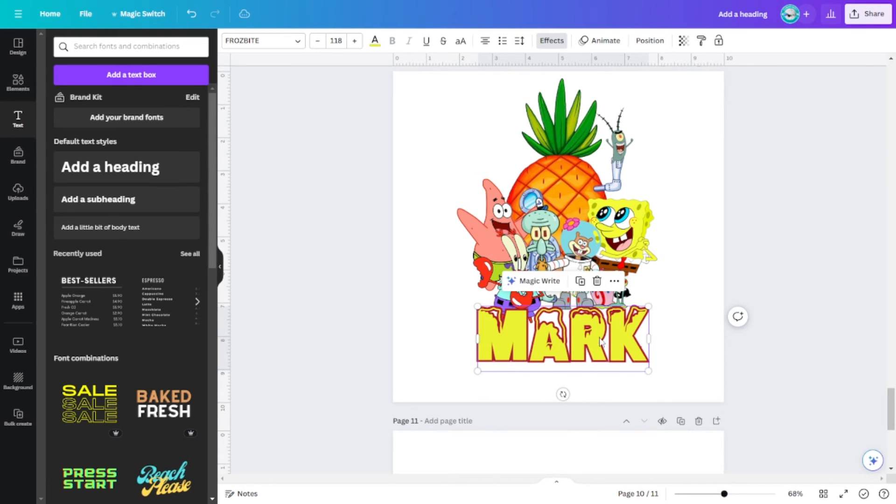
pyautogui.moveTo(602, 343); pyautogui.dragTo(602, 337)
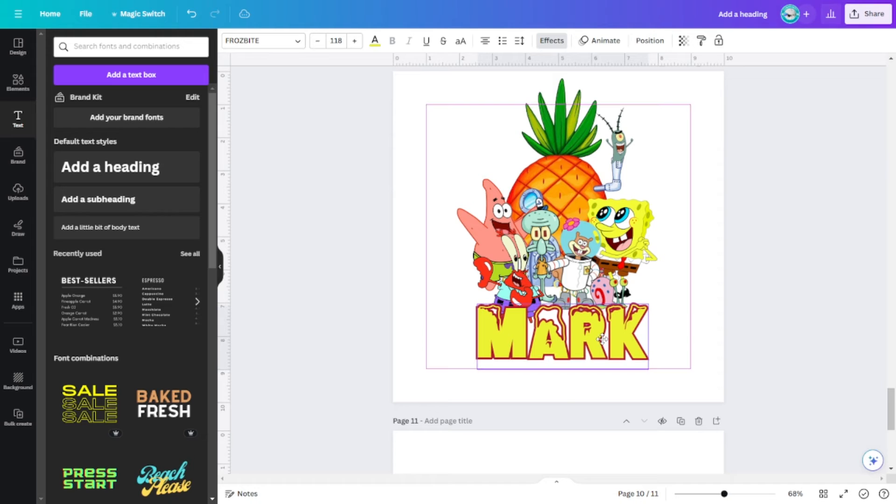
pyautogui.click(706, 276)
pyautogui.moveTo(613, 335); pyautogui.dragTo(614, 336)
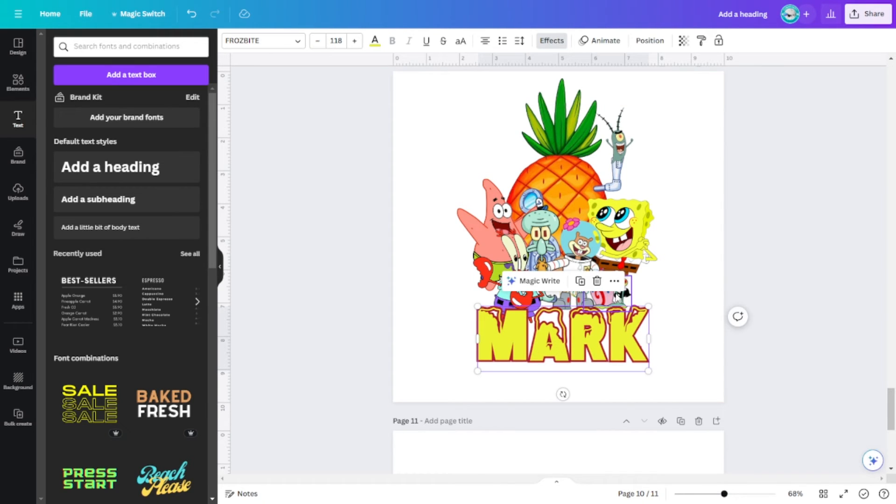
pyautogui.click(617, 294)
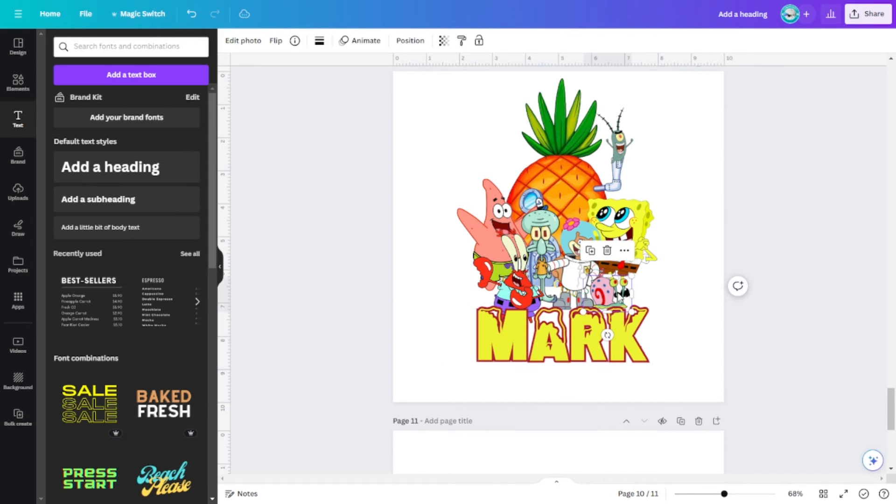
pyautogui.click(667, 311)
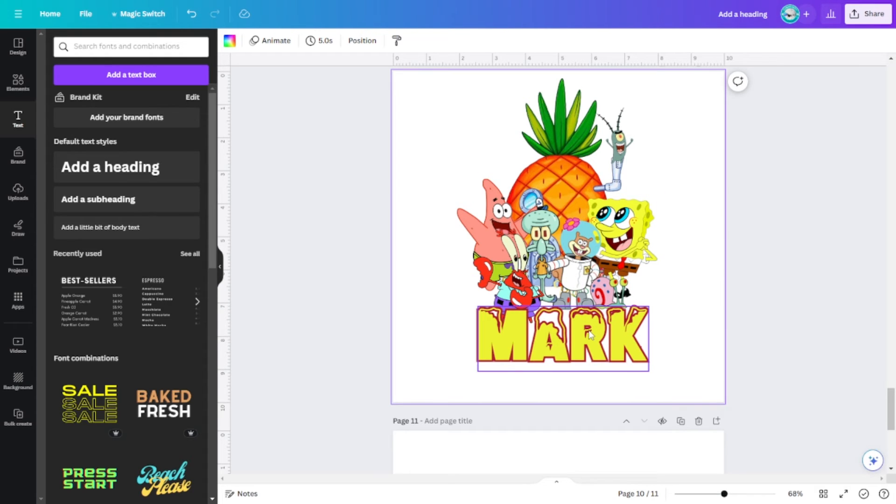
pyautogui.moveTo(590, 335); pyautogui.dragTo(588, 329)
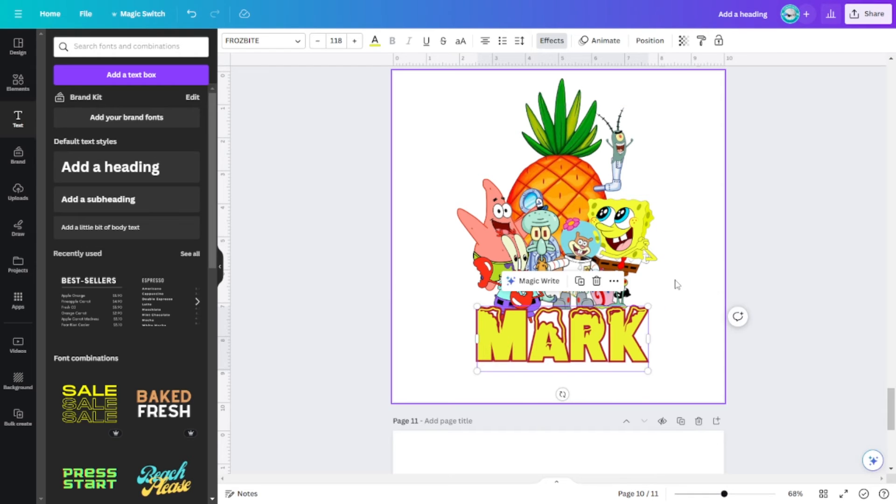
pyautogui.click(695, 314)
# Collapse the side panel and delete the blank page 11.
pyautogui.scroll(3, 694, 314)
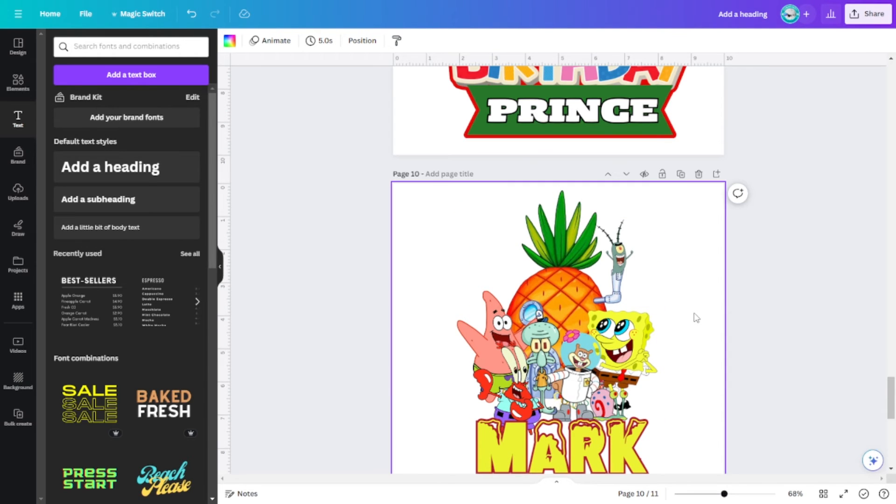
pyautogui.click(222, 268)
pyautogui.scroll(-3, 653, 299)
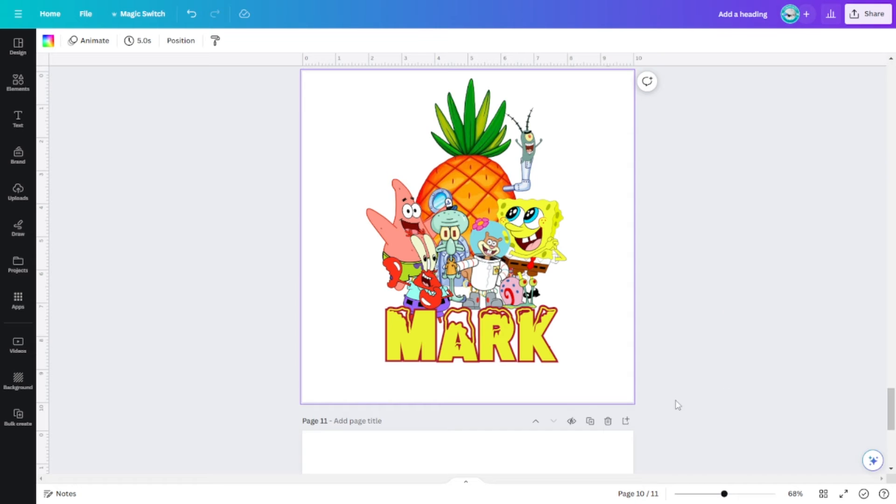
pyautogui.click(608, 422)
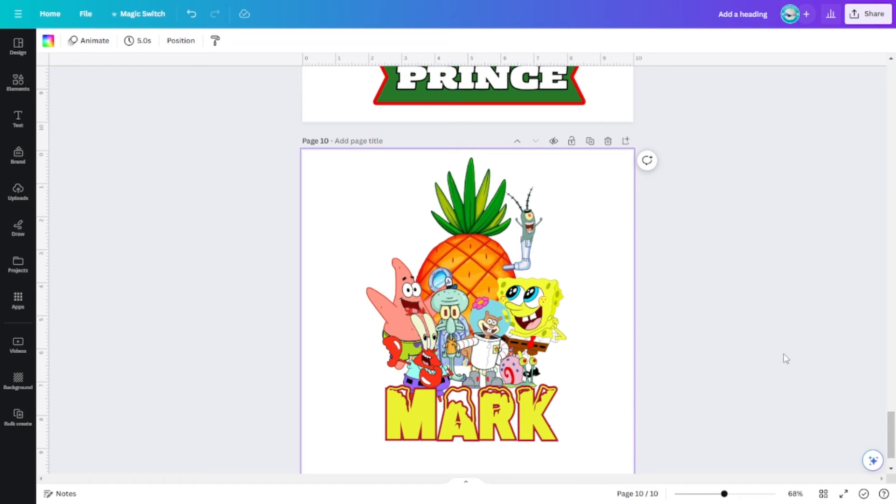
# Download only page 10 as a PNG with a transparent background.
pyautogui.click(873, 14)
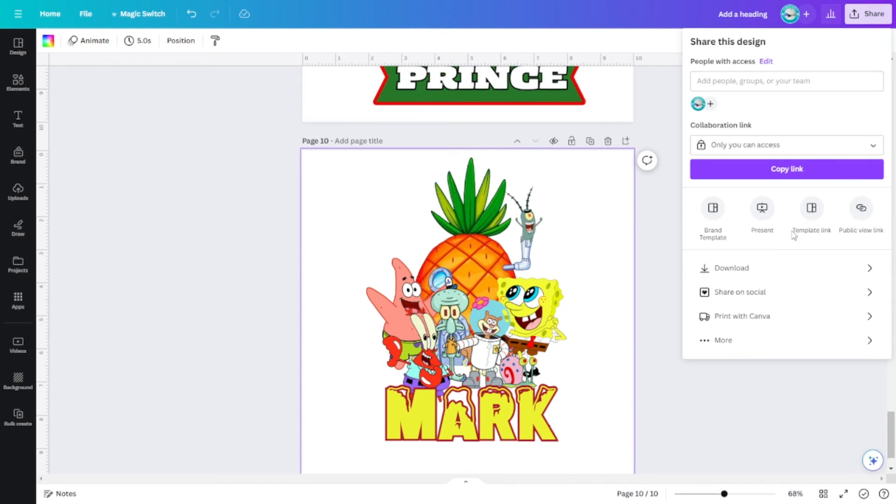
pyautogui.click(797, 269)
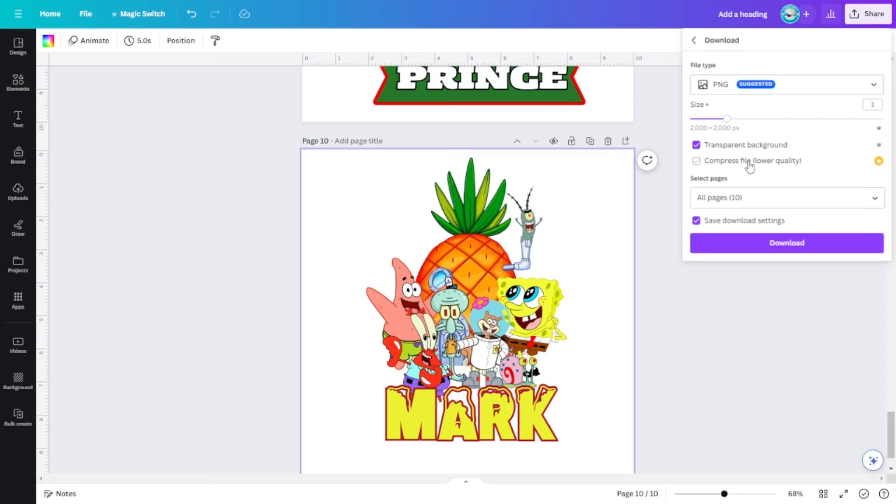
pyautogui.click(880, 198)
pyautogui.click(864, 226)
pyautogui.scroll(-5, 863, 245)
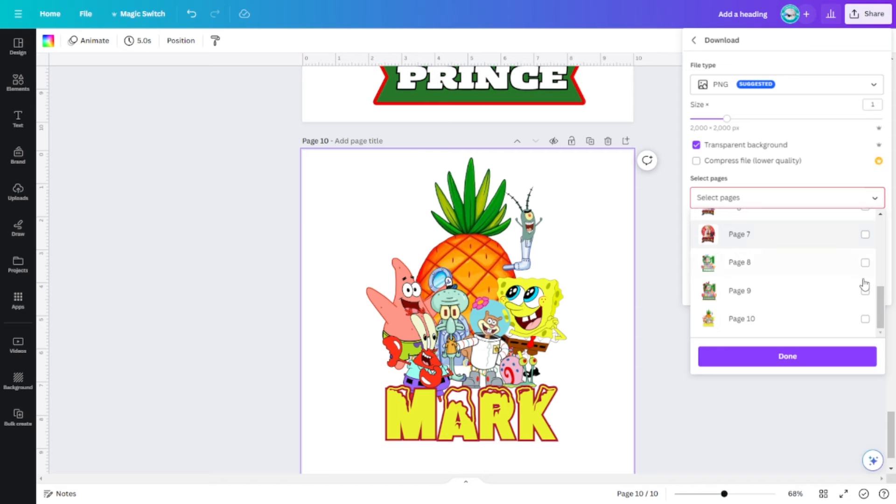
pyautogui.click(865, 318)
pyautogui.click(819, 357)
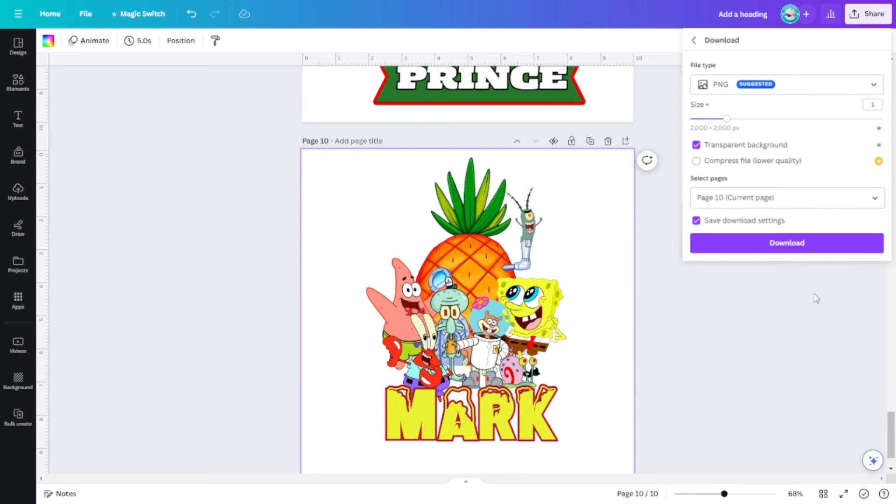
pyautogui.click(796, 249)
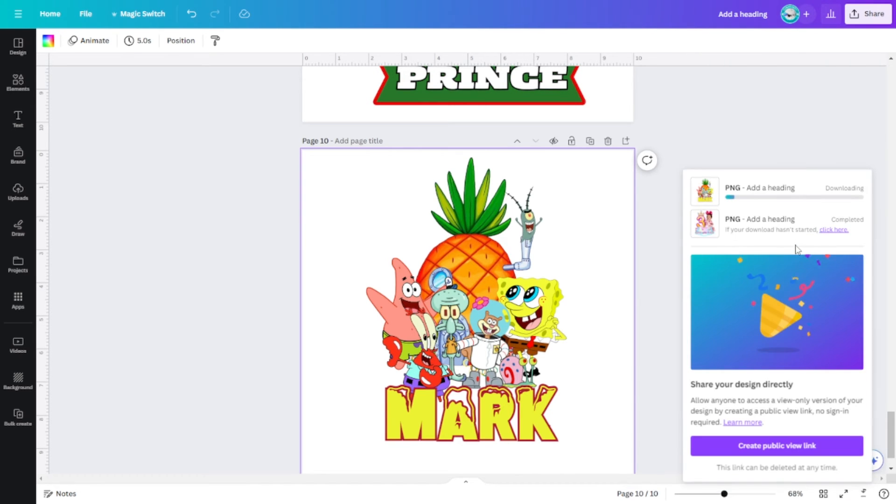
# Add a blank page 11 and upload the exported "Add a heading.png" from the Downloads folder to place on it.
pyautogui.scroll(-1, 617, 317)
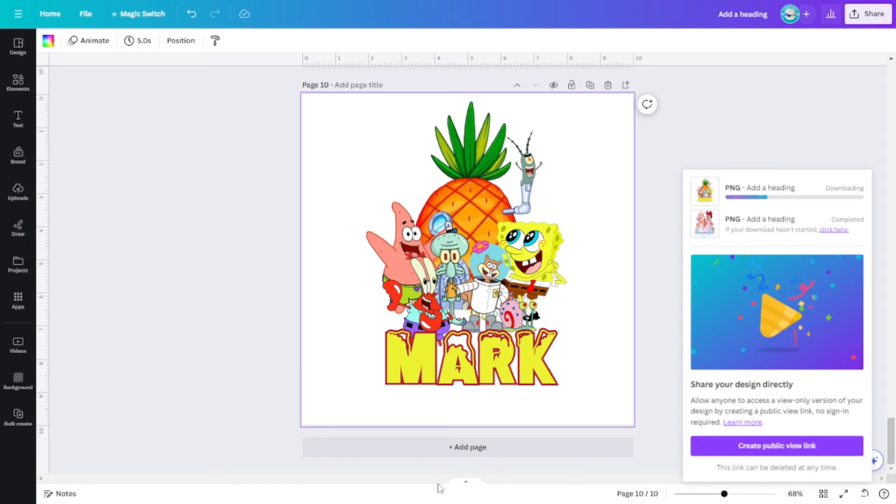
pyautogui.click(477, 449)
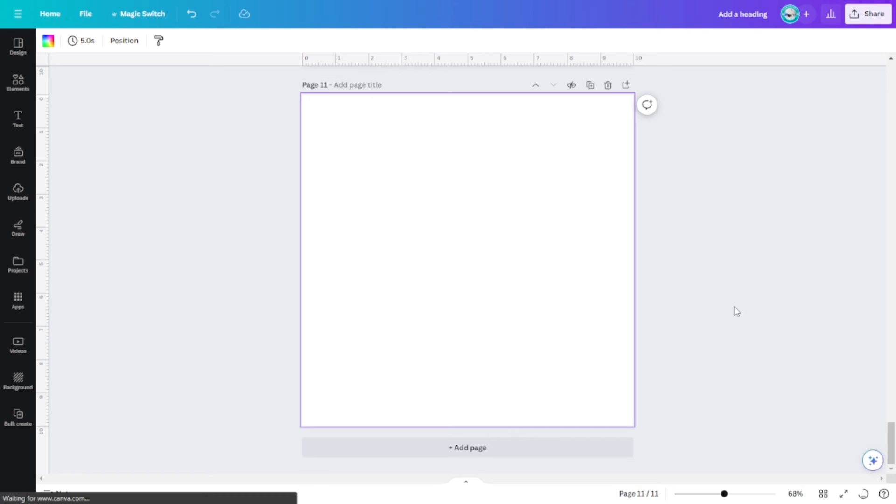
pyautogui.click(156, 288)
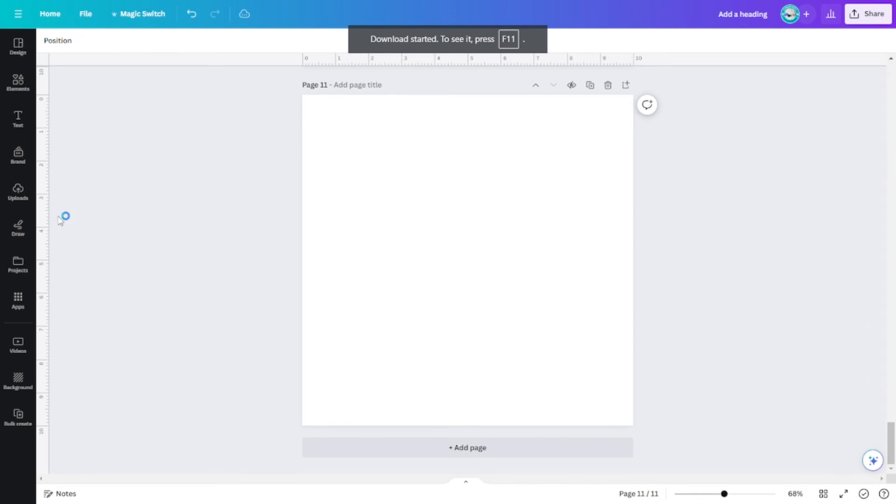
pyautogui.click(18, 205)
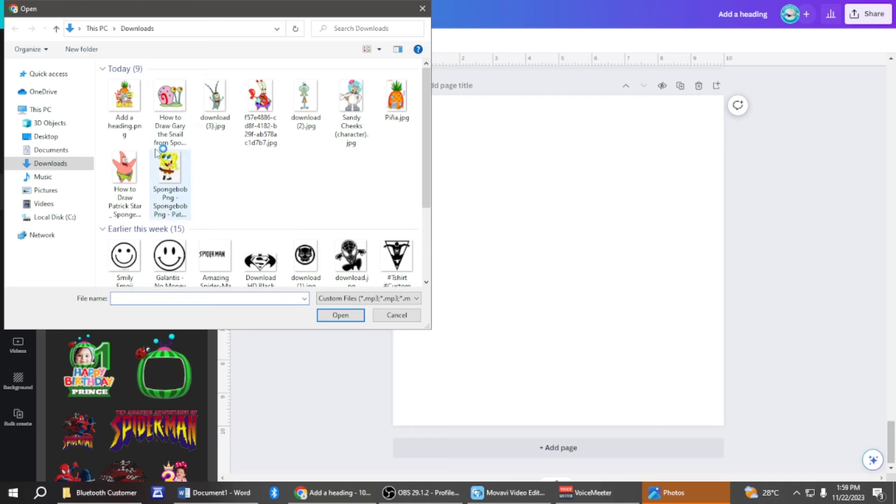
pyautogui.click(120, 136)
pyautogui.click(342, 316)
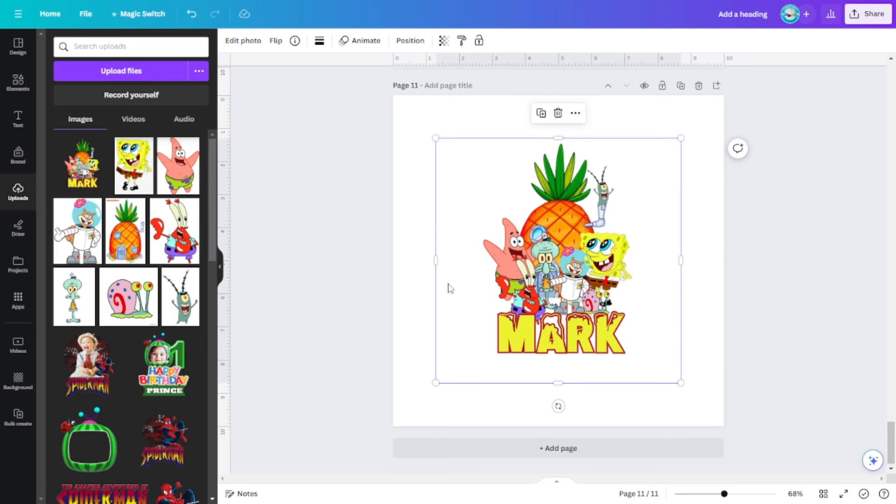
# Crop the empty left margin of the topper image on page 11 and move the image up.
pyautogui.moveTo(435, 260); pyautogui.dragTo(463, 260)
pyautogui.moveTo(586, 263); pyautogui.dragTo(585, 239)
# Apply the Outline shadow effect to the topper image and set its color to yellow-orange #F6BB09.
pyautogui.click(239, 43)
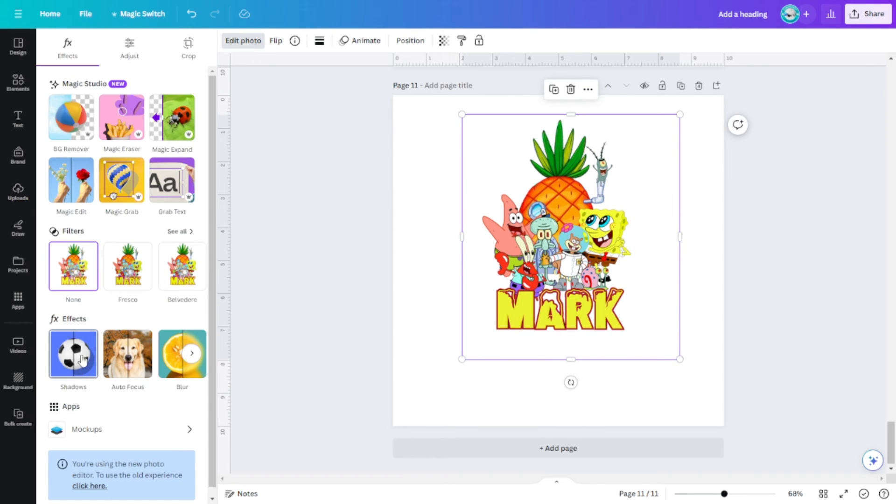
pyautogui.click(82, 359)
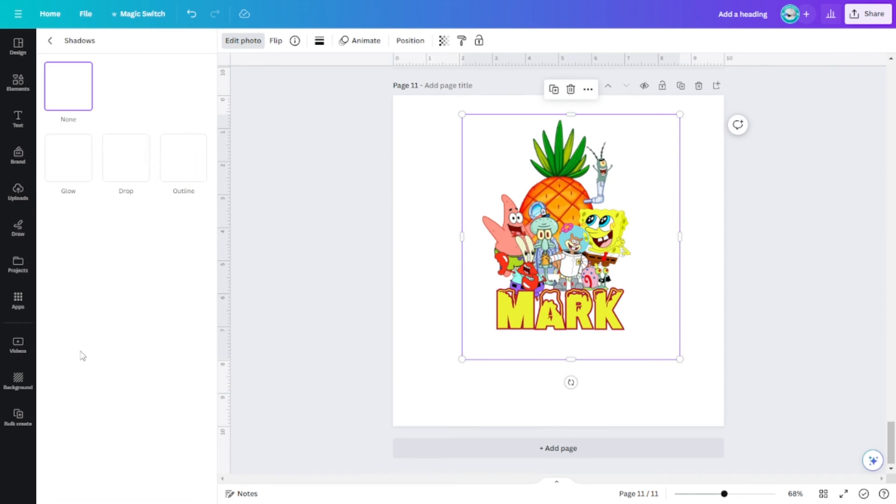
pyautogui.click(193, 175)
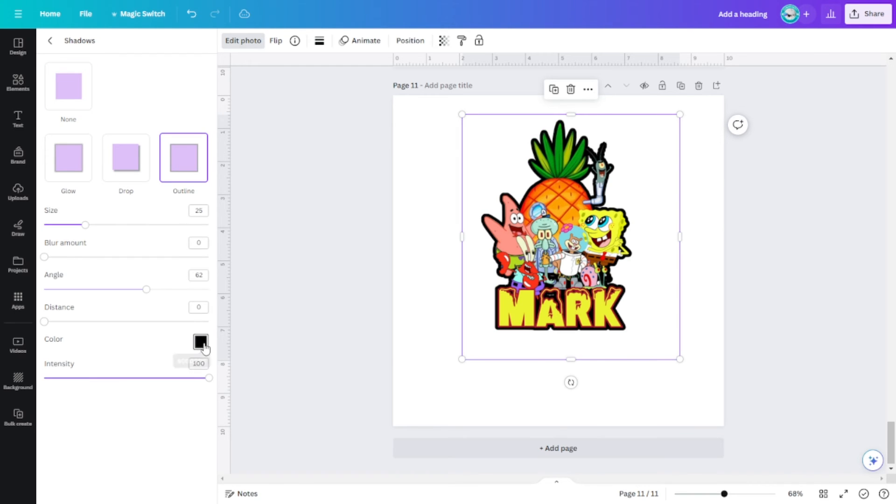
pyautogui.click(204, 346)
pyautogui.click(342, 367)
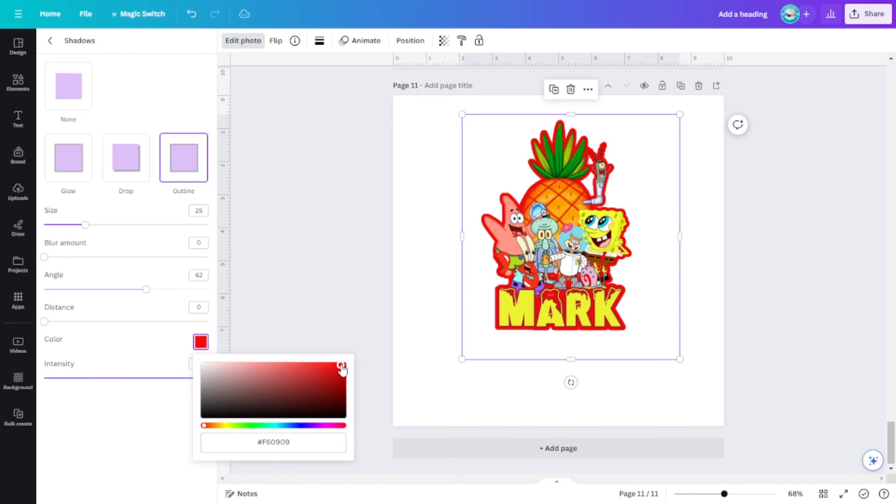
pyautogui.click(239, 426)
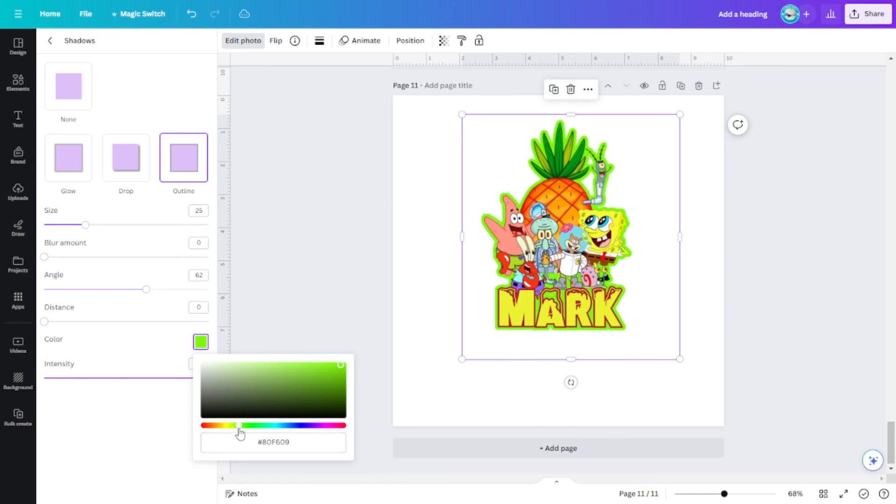
pyautogui.click(221, 425)
pyautogui.click(218, 425)
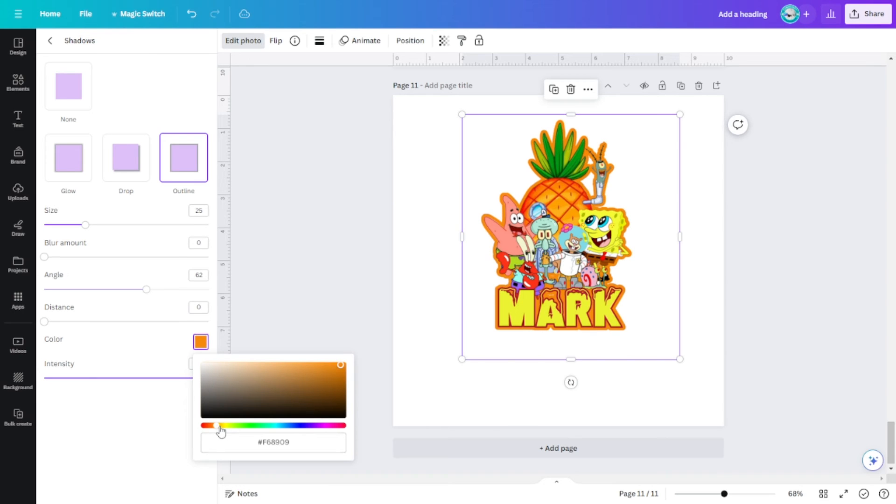
pyautogui.click(221, 425)
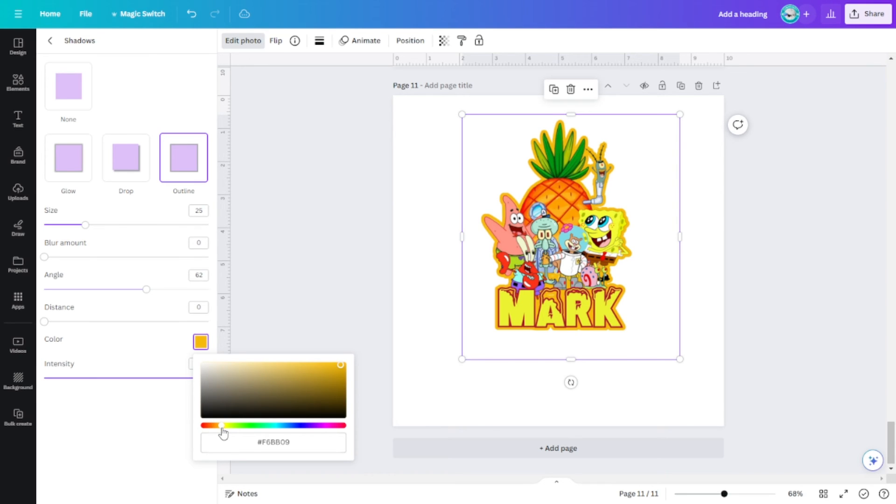
# Reduce the image outline's size to 10, deselect the image and collapse the side panel.
pyautogui.click(85, 226)
pyautogui.moveTo(85, 226); pyautogui.dragTo(60, 222)
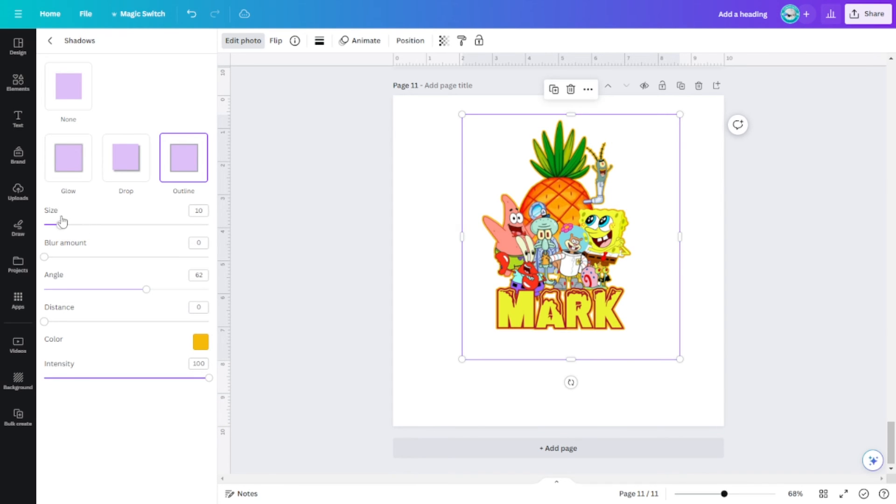
pyautogui.click(786, 325)
pyautogui.click(220, 267)
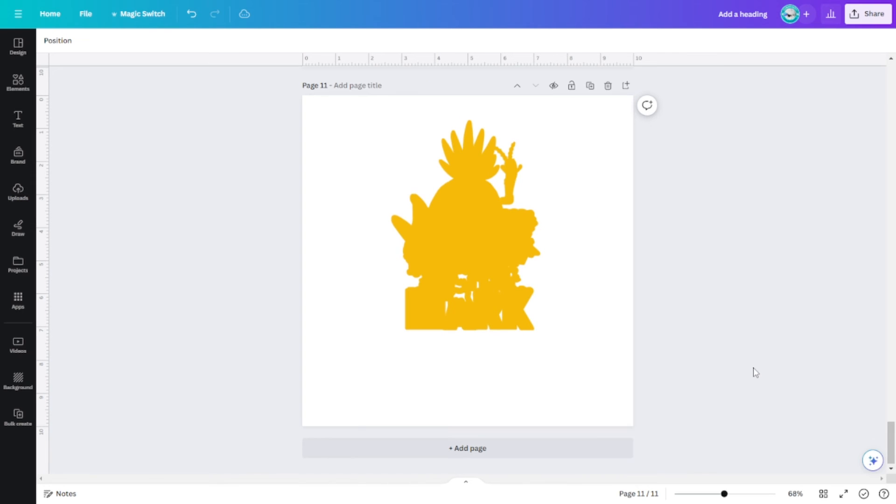
# Crop the empty bottom margin of the topper image on page 11 and enlarge it to nearly fill the page.
pyautogui.click(543, 282)
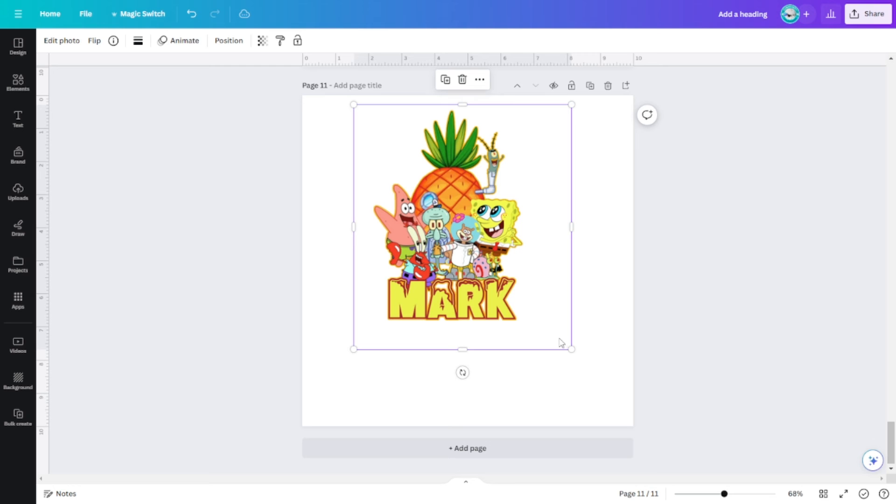
pyautogui.moveTo(461, 350); pyautogui.dragTo(462, 329)
pyautogui.moveTo(570, 330); pyautogui.dragTo(654, 417)
pyautogui.moveTo(553, 322); pyautogui.dragTo(535, 318)
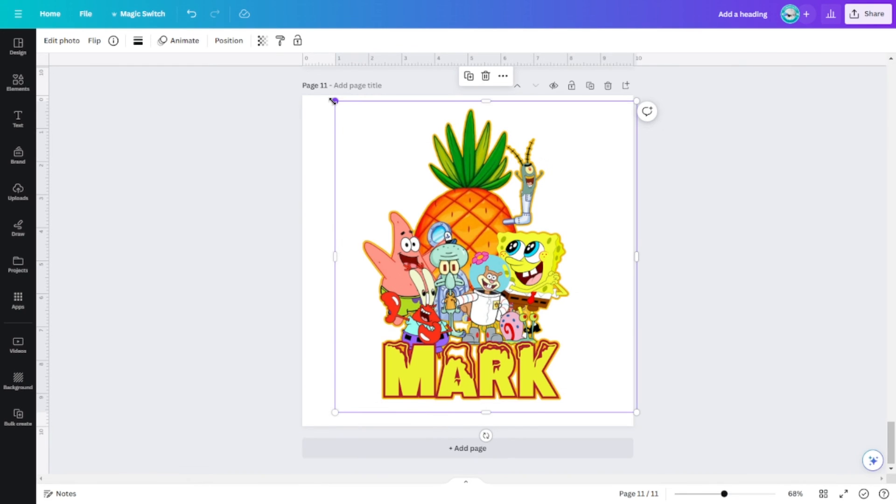
pyautogui.moveTo(333, 102); pyautogui.dragTo(324, 92)
pyautogui.moveTo(477, 183); pyautogui.dragTo(483, 186)
# Examine the outline around the characters and the name MARK on page 11 at 103% zoom.
pyautogui.click(734, 493)
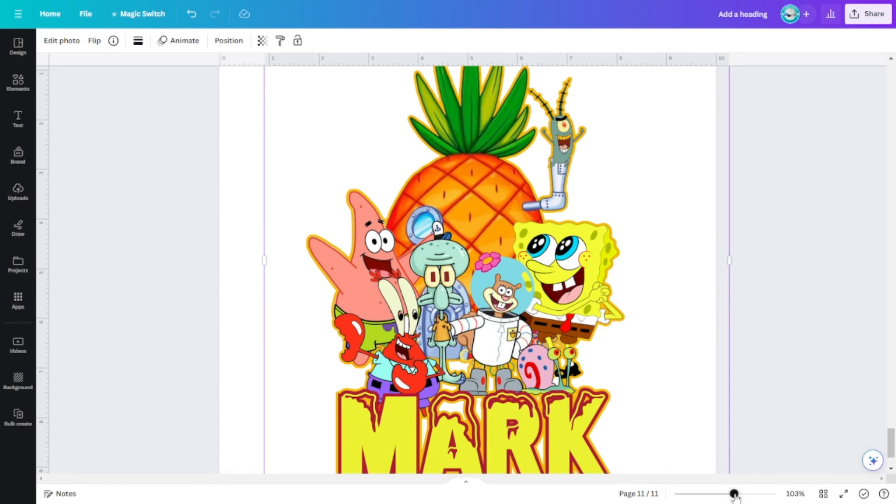
pyautogui.scroll(-2, 788, 418)
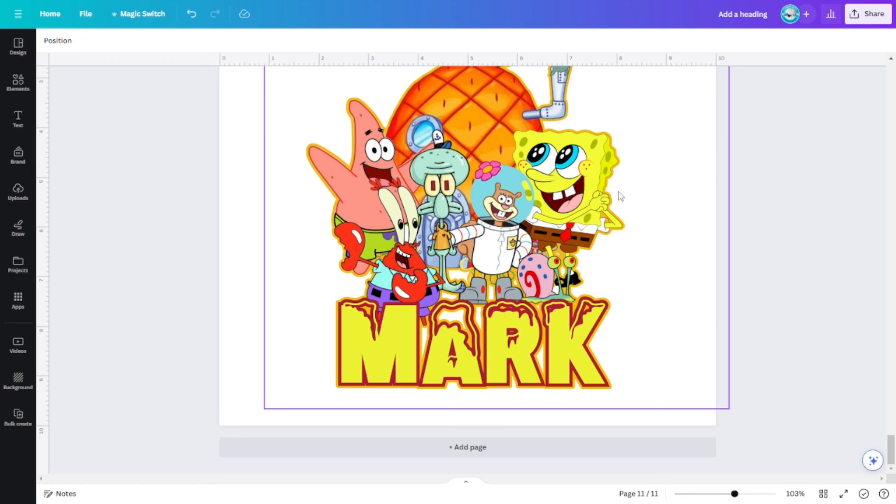
pyautogui.scroll(1, 640, 215)
pyautogui.scroll(1, 613, 178)
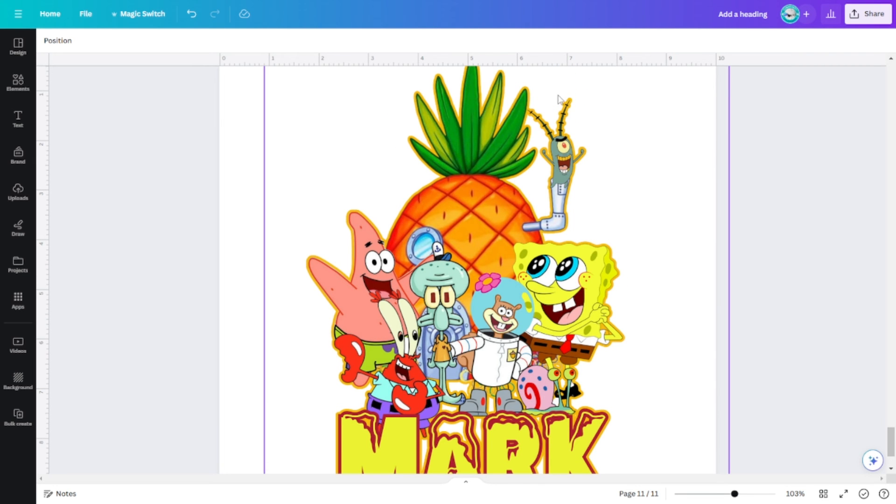
pyautogui.scroll(2, 677, 274)
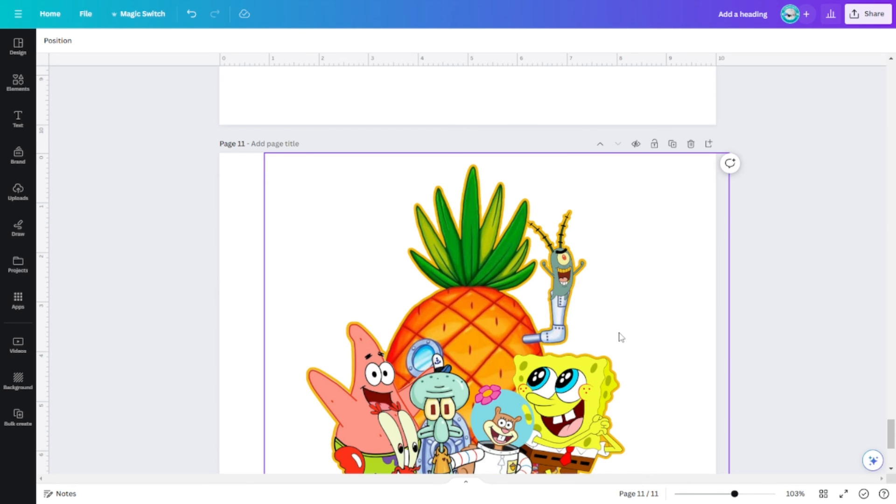
pyautogui.scroll(-5, 621, 337)
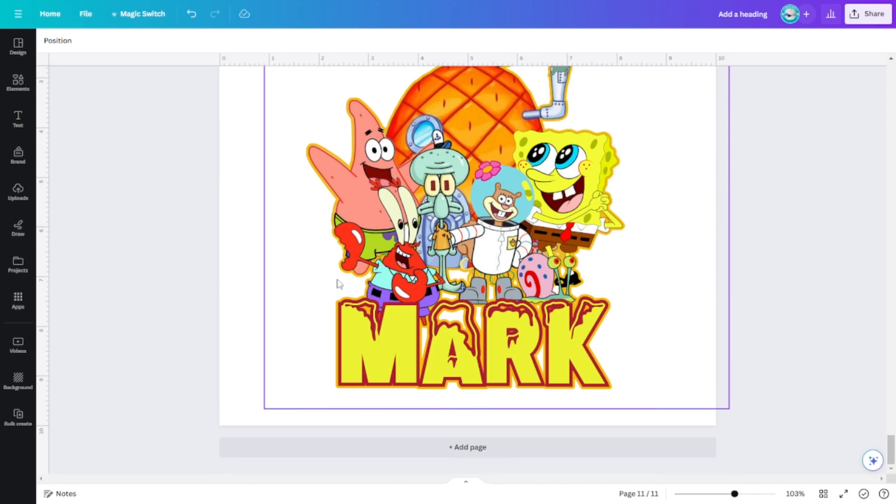
pyautogui.click(726, 495)
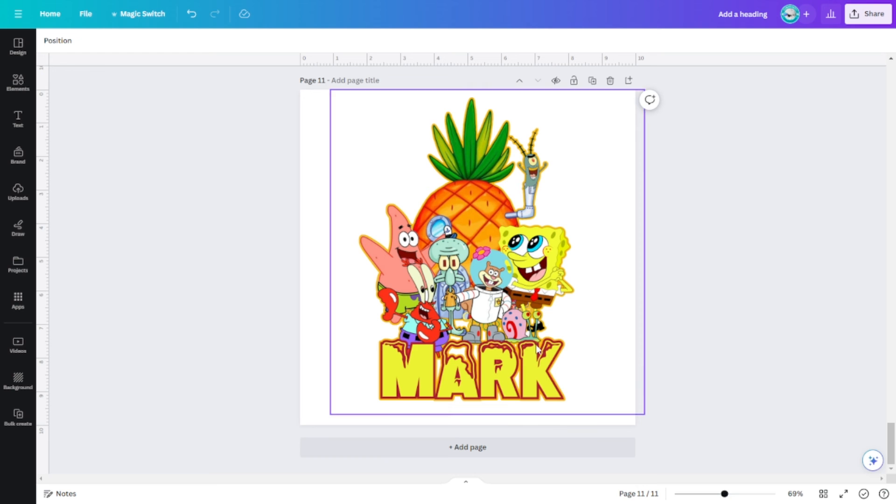
# Enlarge the topper image slightly more, center it vertically on page 11 and deselect it.
pyautogui.click(527, 329)
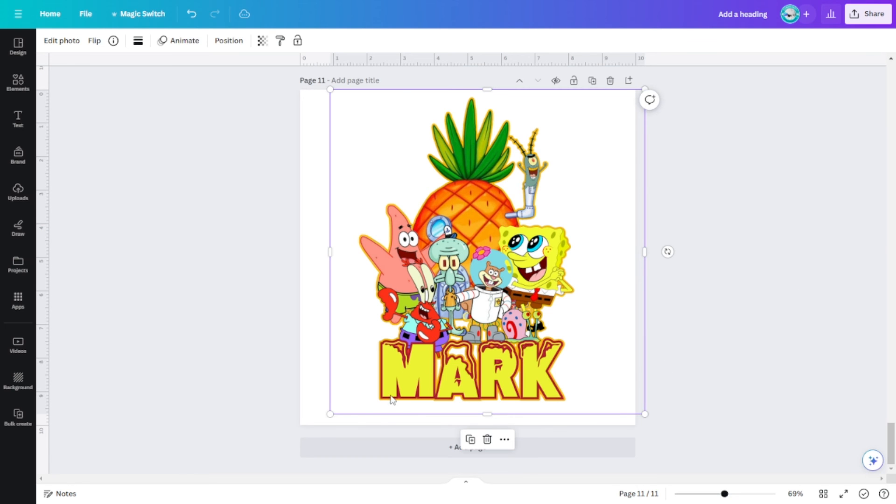
pyautogui.moveTo(332, 414); pyautogui.dragTo(303, 426)
pyautogui.moveTo(504, 223); pyautogui.dragTo(512, 218)
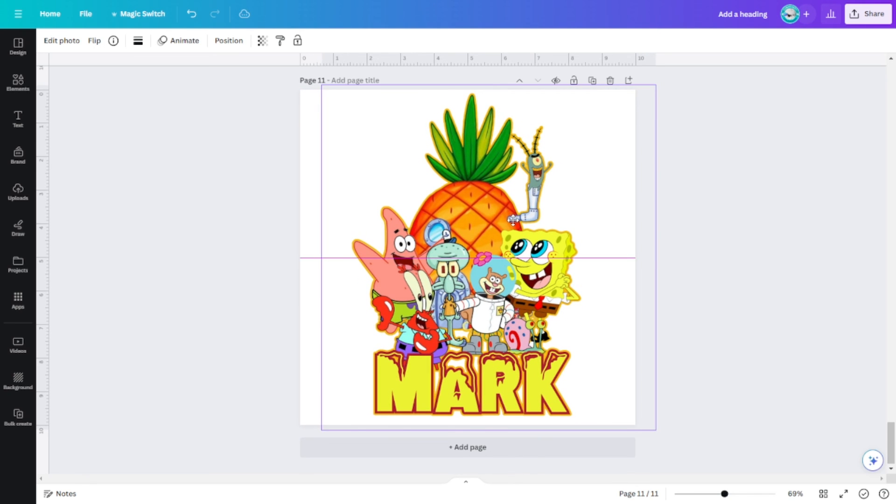
pyautogui.click(707, 284)
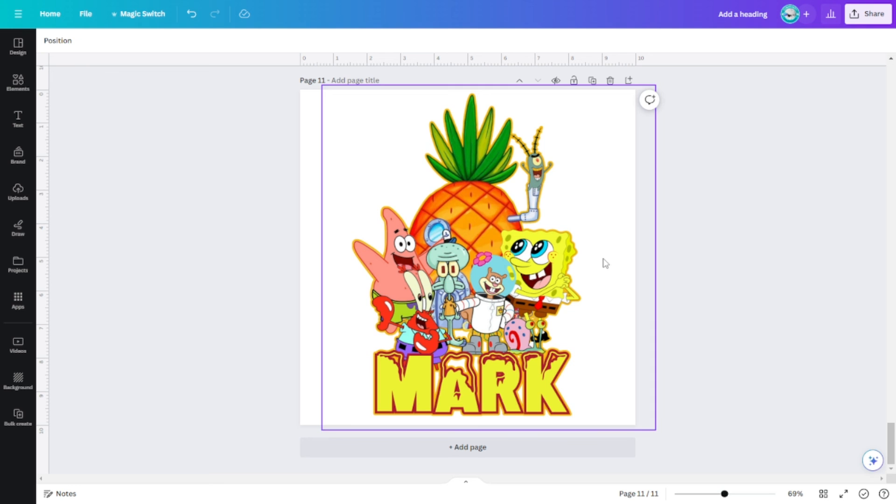
# Crop the empty right margin of the topper image and center the image horizontally on page 11.
pyautogui.click(498, 258)
pyautogui.moveTo(499, 257); pyautogui.dragTo(497, 259)
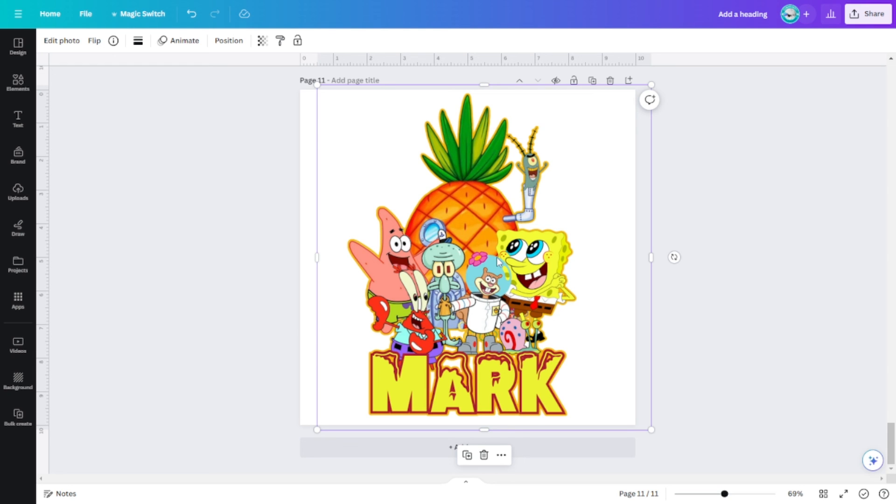
pyautogui.moveTo(467, 277); pyautogui.dragTo(465, 276)
pyautogui.moveTo(648, 258); pyautogui.dragTo(610, 256)
pyautogui.moveTo(549, 278); pyautogui.dragTo(549, 277)
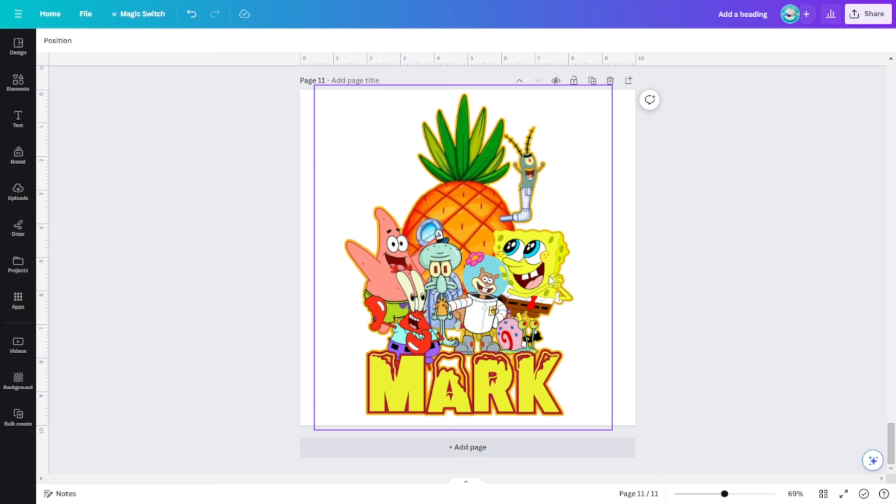
pyautogui.moveTo(493, 163); pyautogui.dragTo(521, 196)
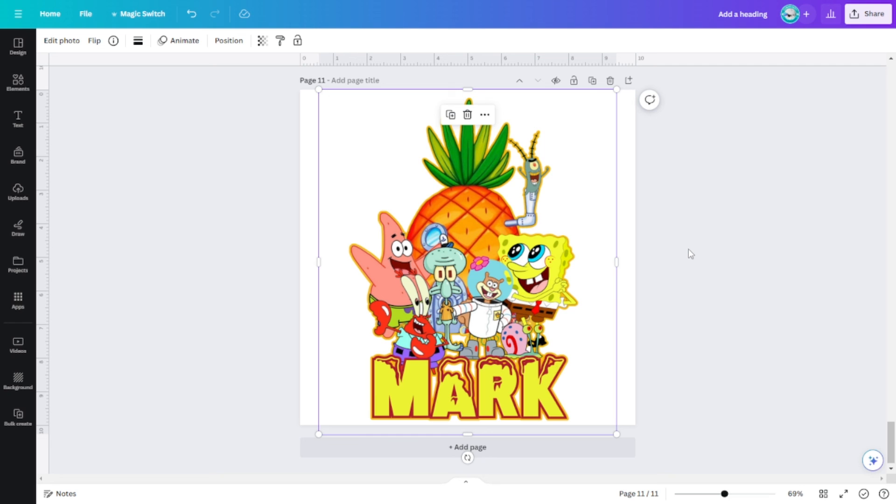
pyautogui.click(686, 279)
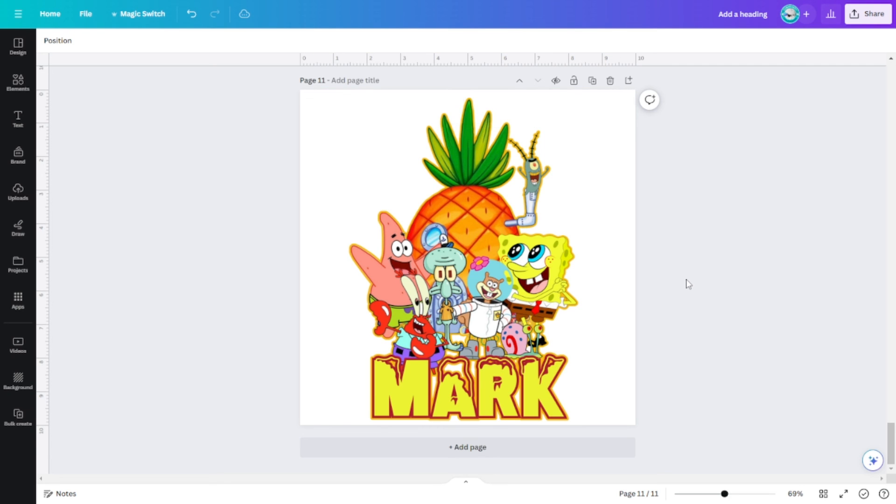
# Shrink the topper image slightly from its upper-left corner and deselect it.
pyautogui.scroll(2, 686, 279)
pyautogui.click(476, 248)
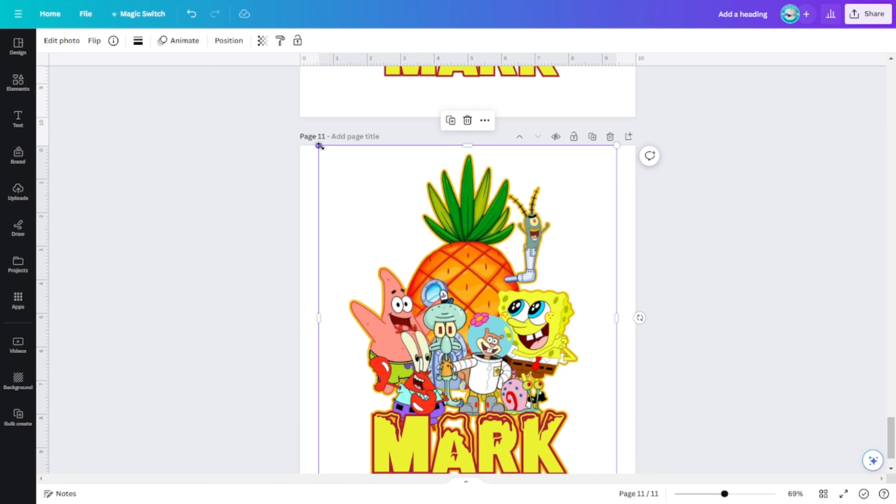
pyautogui.moveTo(319, 147); pyautogui.dragTo(324, 151)
pyautogui.click(800, 365)
# Review the finished cake topper designs from page 11 back to page 1 and return to page 11.
pyautogui.scroll(-2, 772, 374)
pyautogui.scroll(10, 772, 373)
pyautogui.scroll(1, 775, 377)
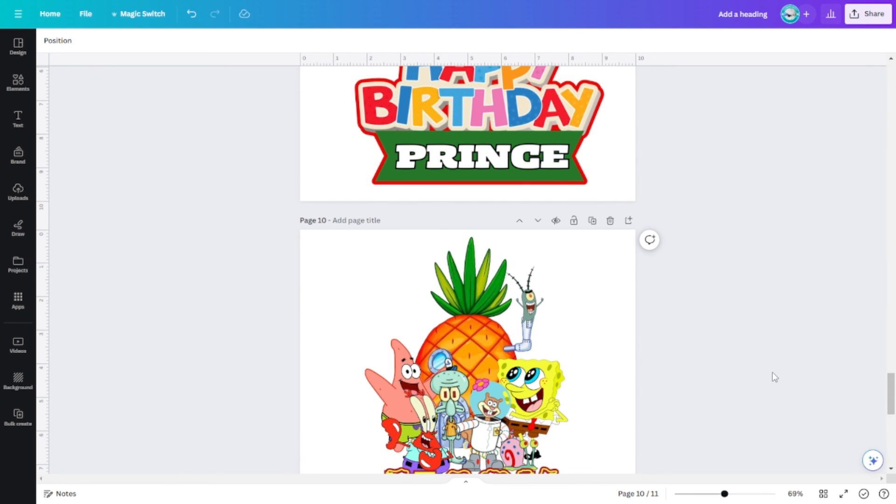
pyautogui.scroll(15, 775, 376)
pyautogui.scroll(12, 774, 374)
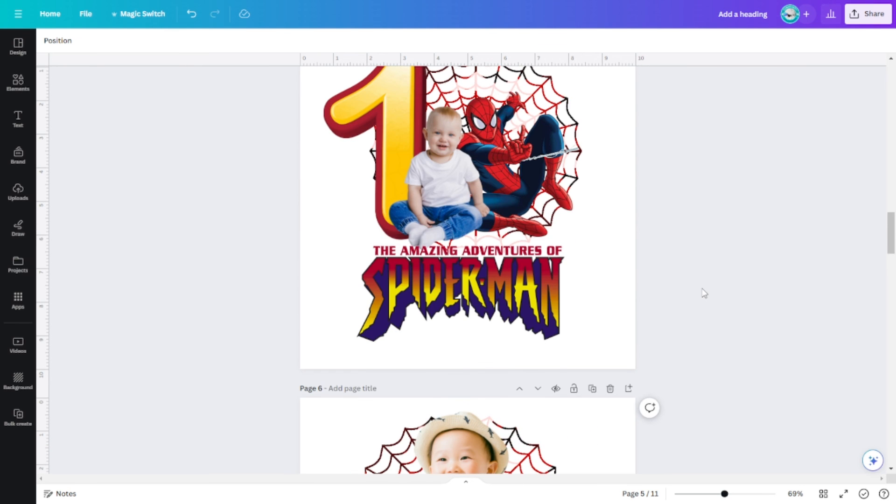
pyautogui.scroll(3, 657, 233)
pyautogui.scroll(15, 672, 237)
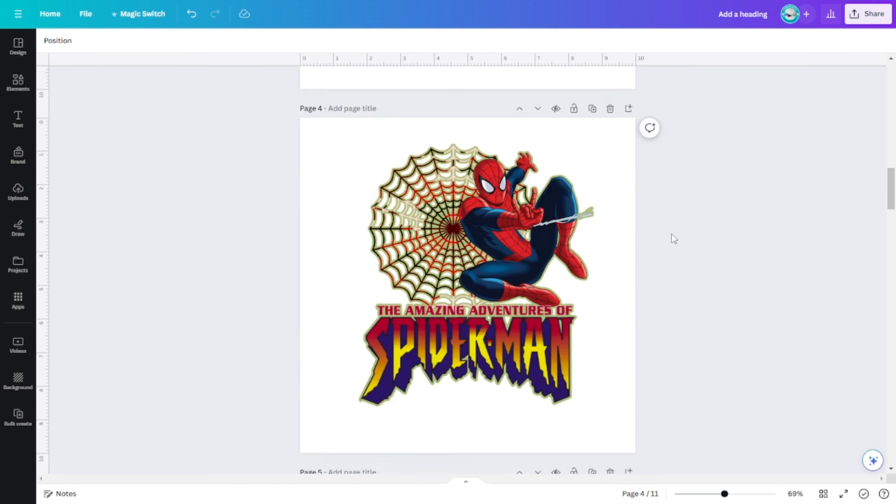
pyautogui.scroll(8, 704, 295)
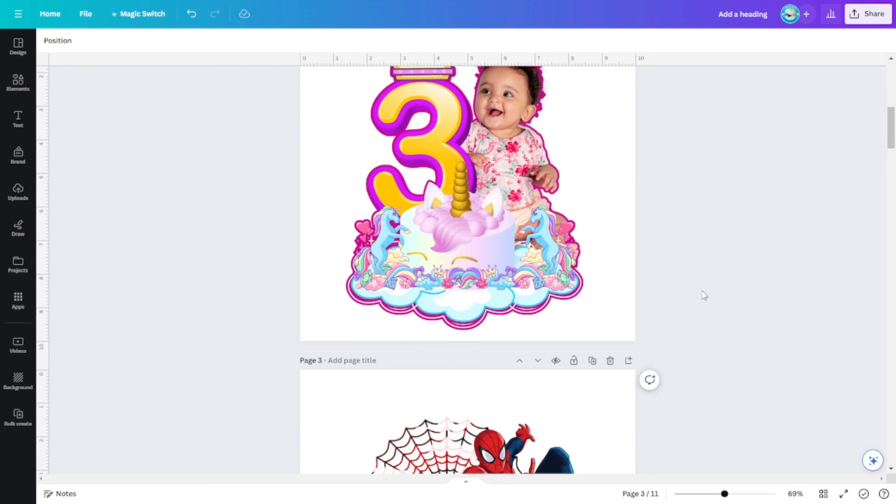
pyautogui.scroll(3, 705, 295)
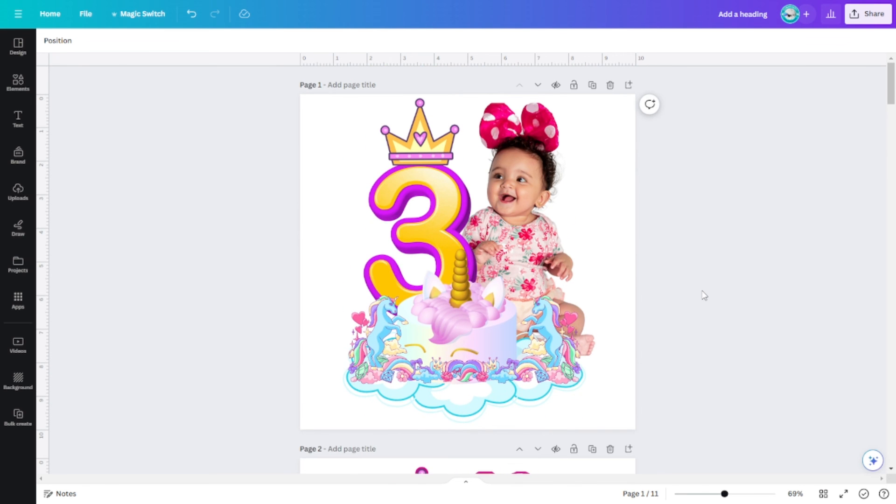
pyautogui.scroll(-20, 704, 295)
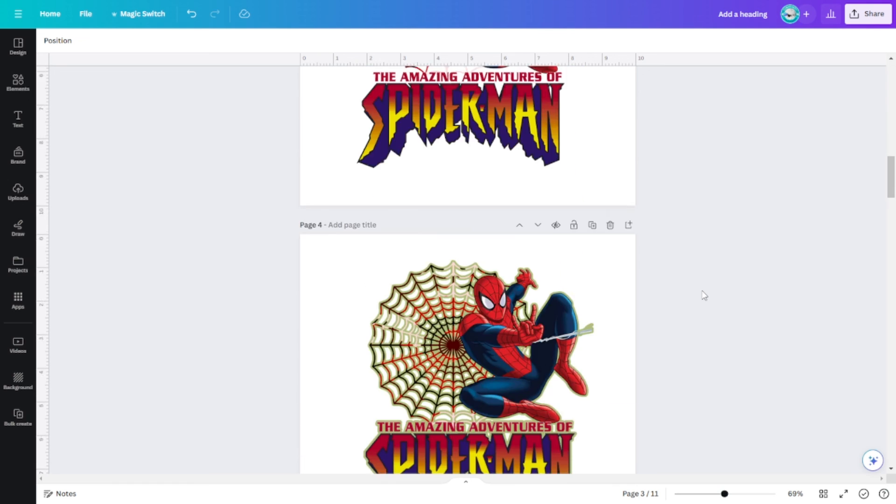
pyautogui.scroll(-20, 705, 295)
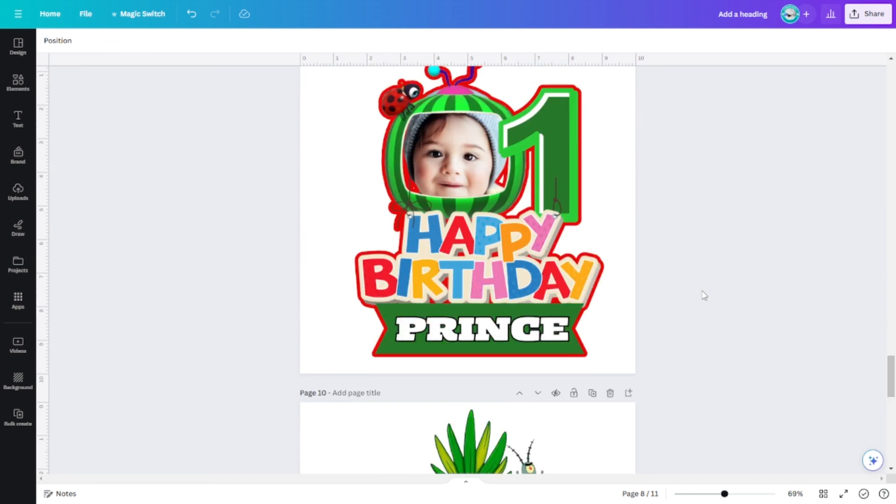
pyautogui.scroll(-4, 704, 295)
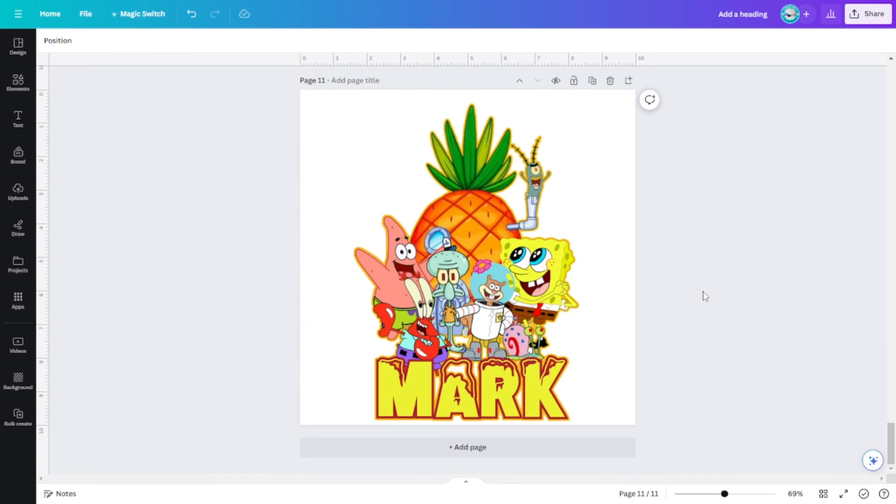